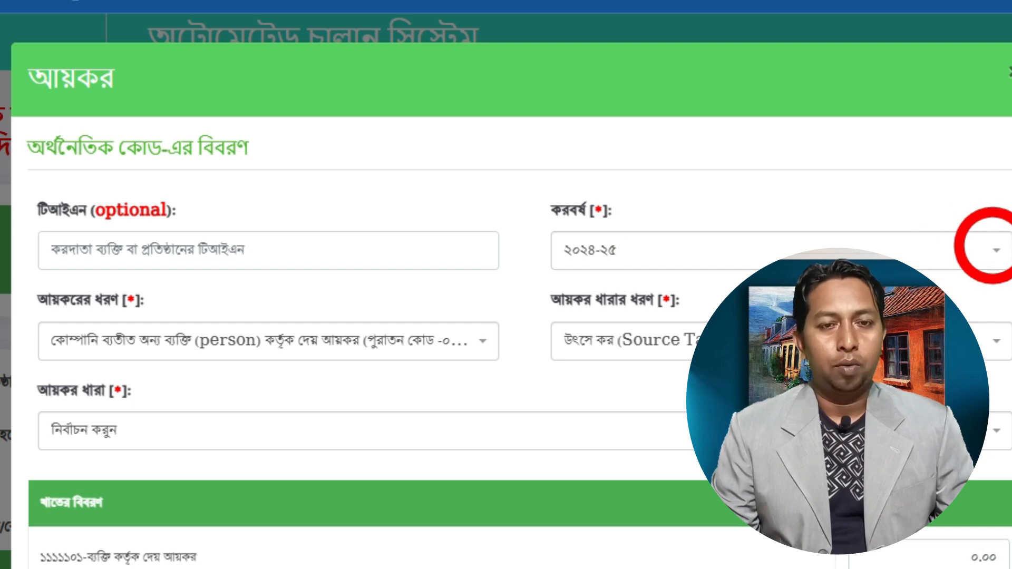
left_click(988, 246)
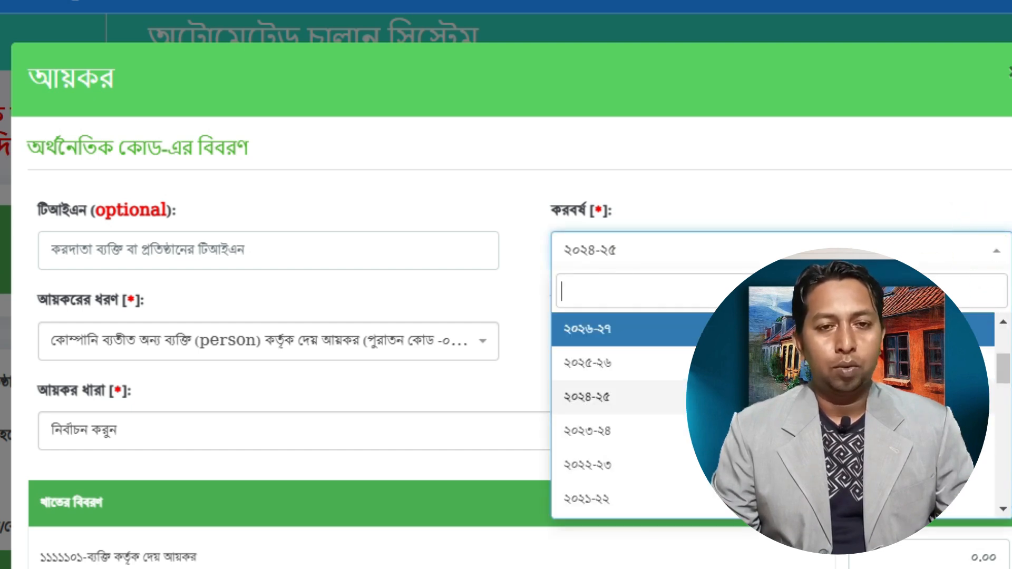
left_click(518, 289)
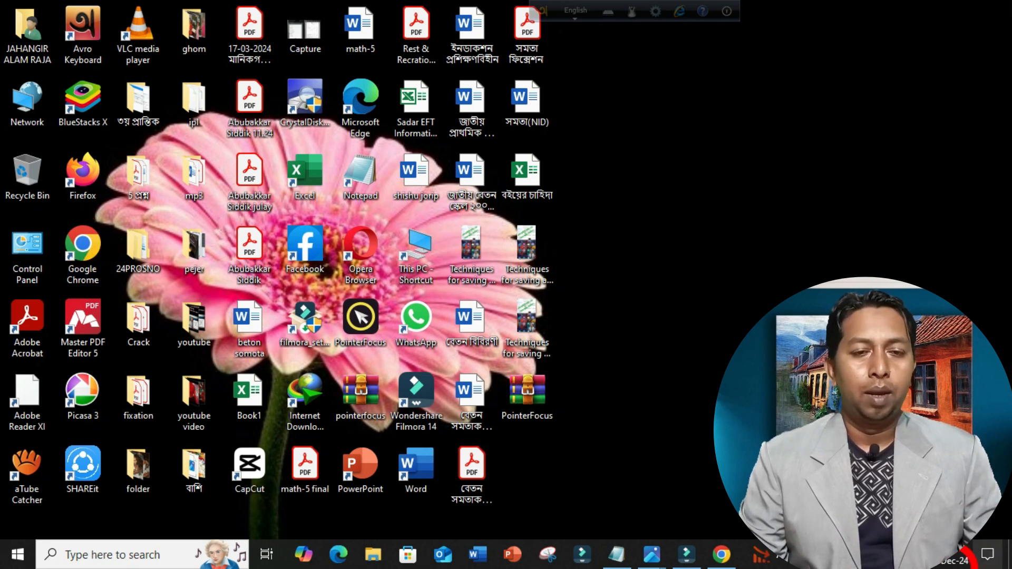
Bring Chrome back and start typing 'ac' to reach the achalan site.
left_click(749, 554)
left_click(129, 40)
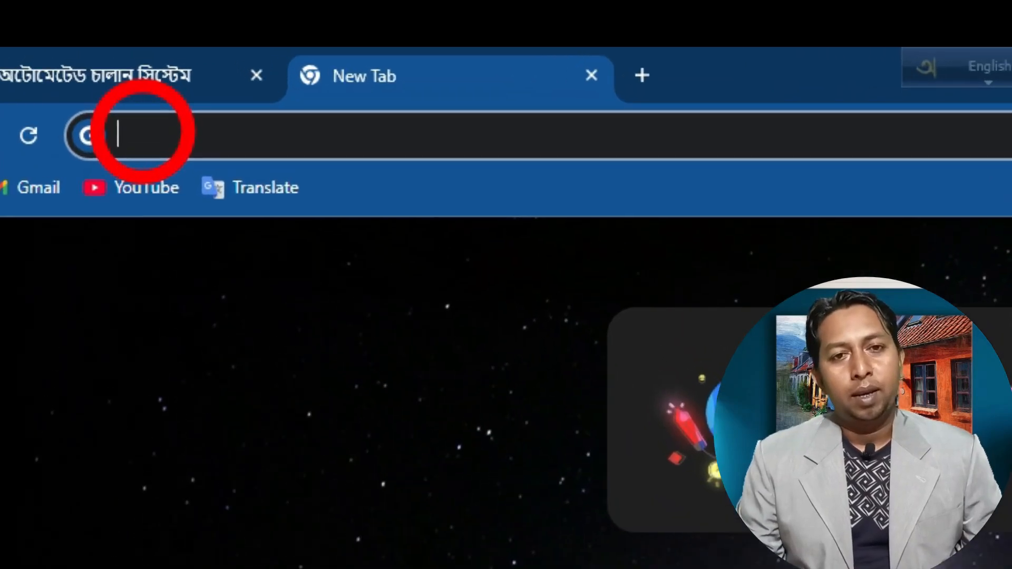
type("a")
type("c")
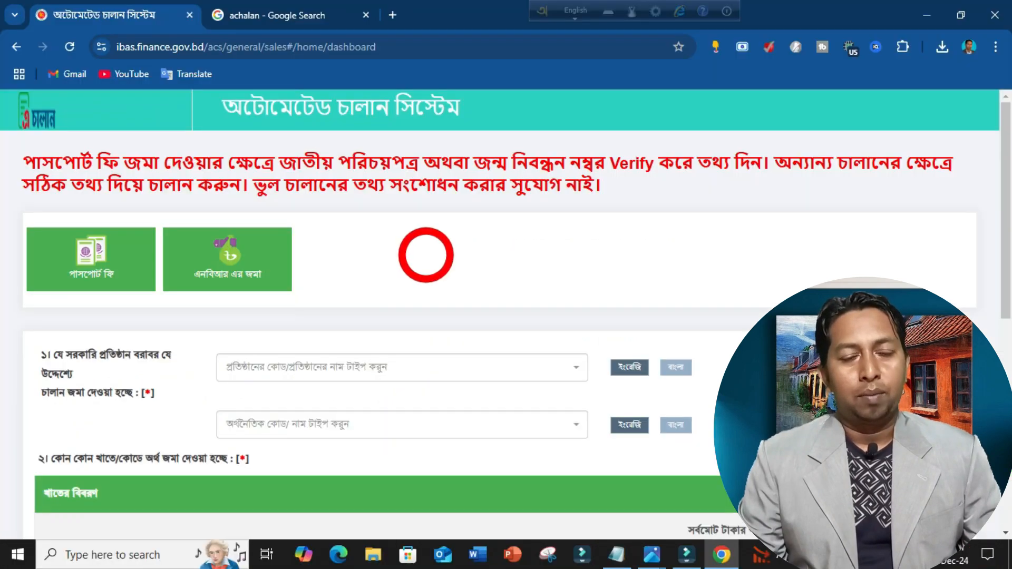
Open the আয়কর (income tax) challan form from the এনবিআর এর জমা menu.
mouse_move(236, 273)
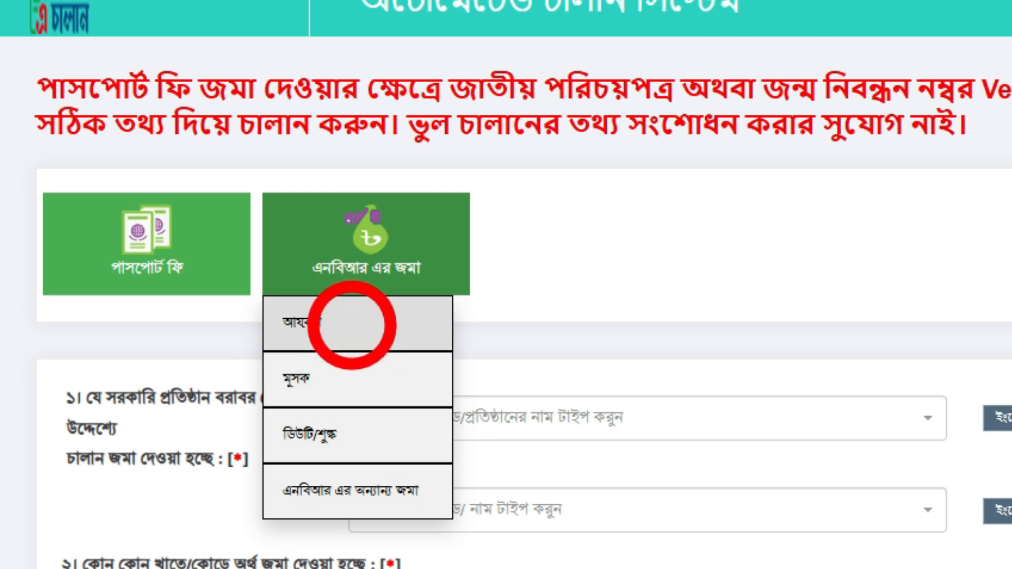
left_click(352, 324)
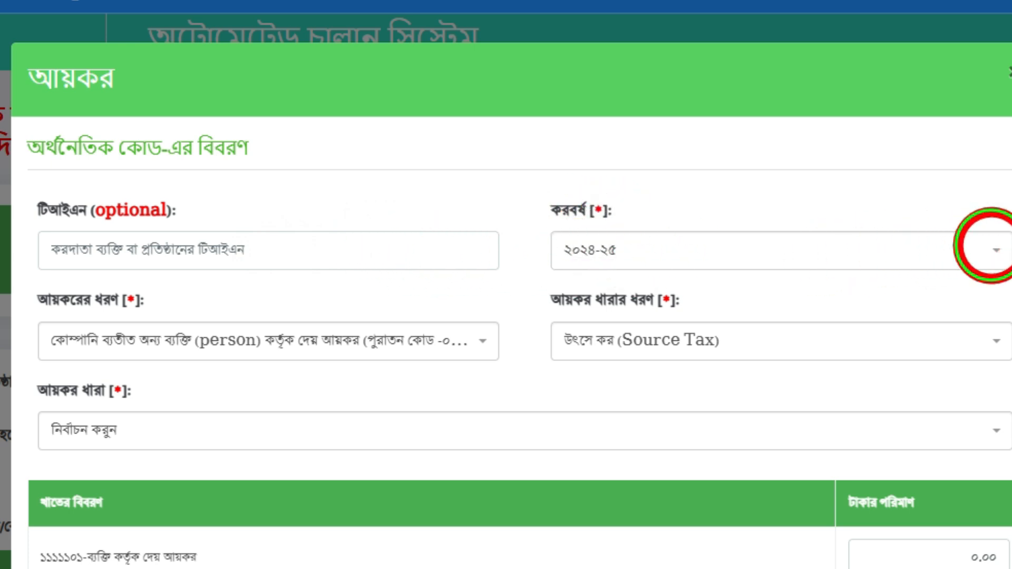
Keep tax year 2024-25 and choose income tax payable by non-company persons.
left_click(990, 246)
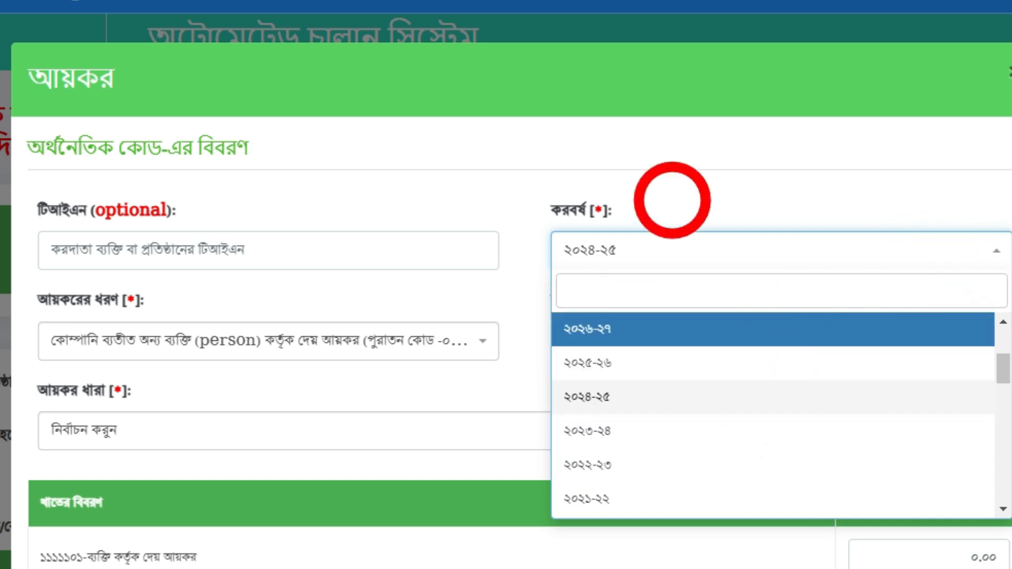
left_click(519, 289)
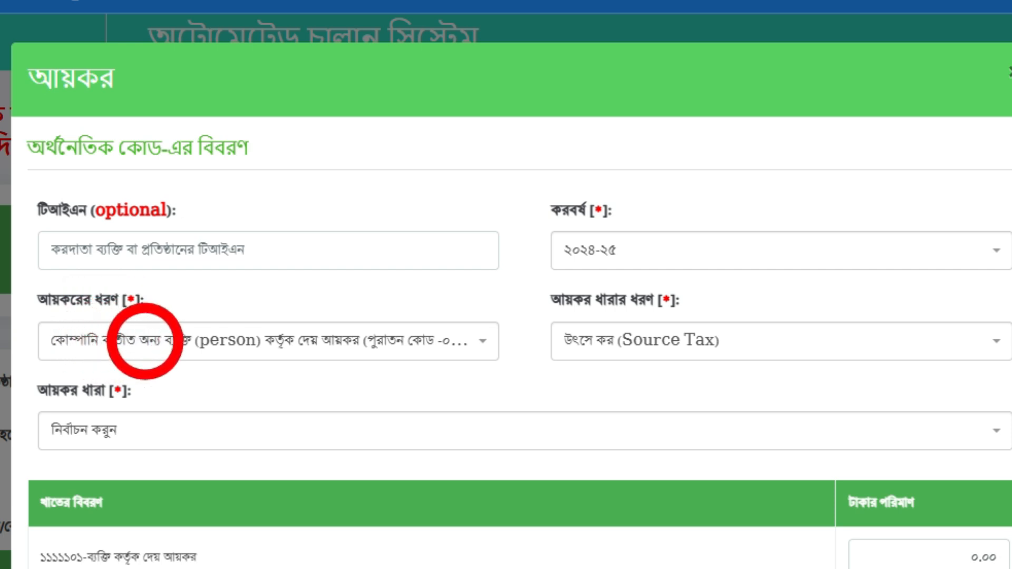
left_click(140, 343)
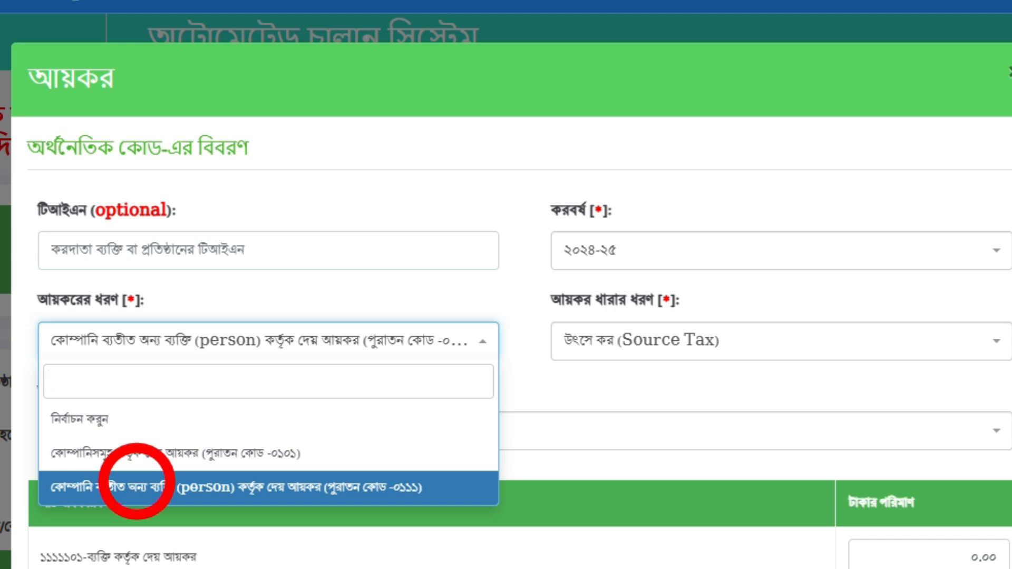
left_click(137, 481)
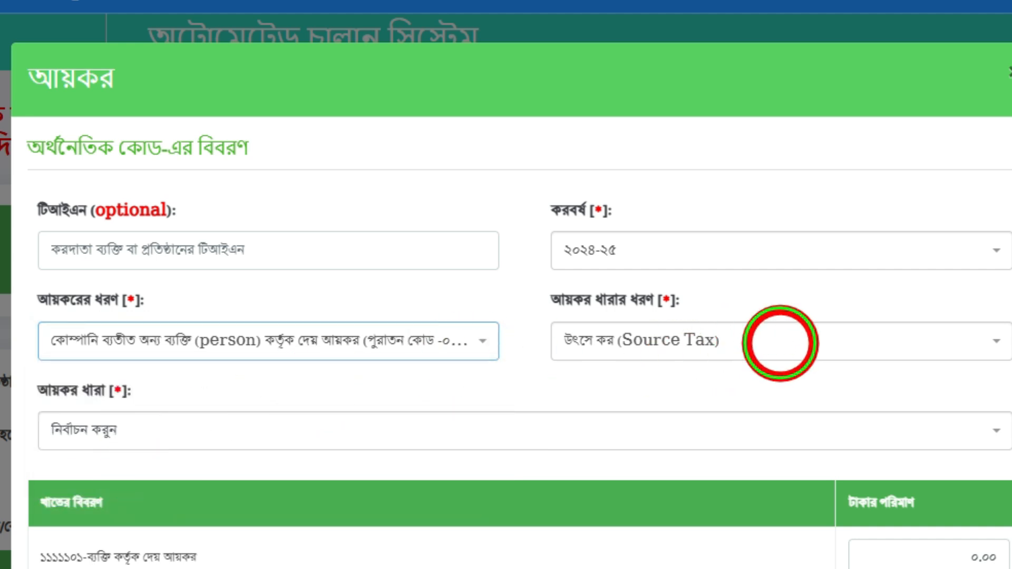
Set the section type to Source Tax and browse the income-tax section list.
left_click(780, 343)
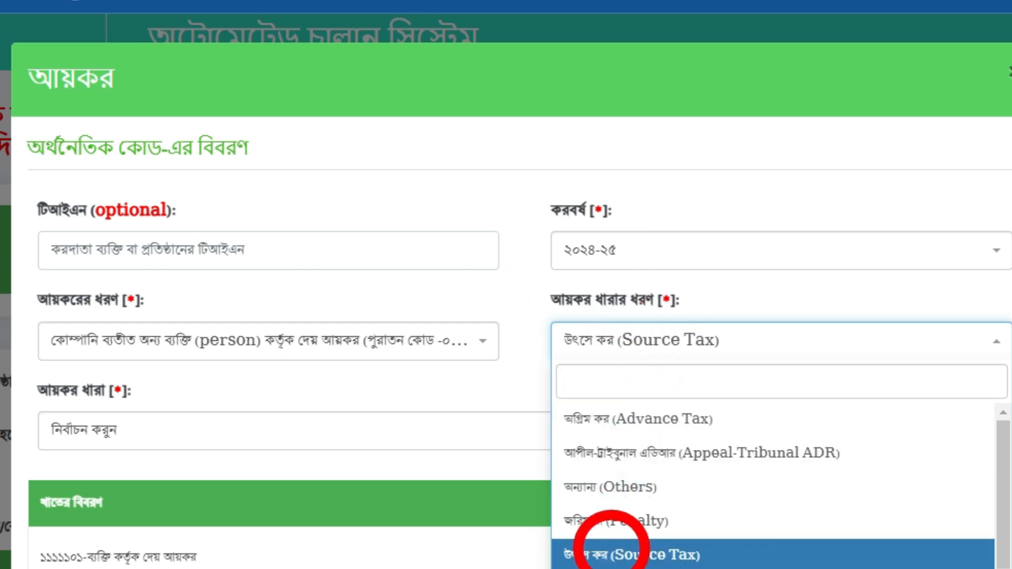
left_click(612, 551)
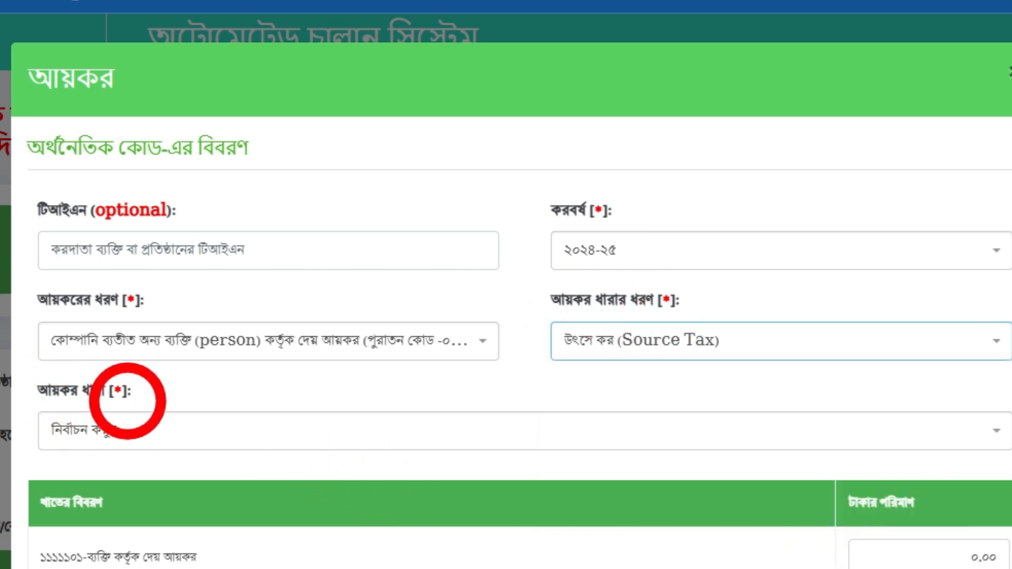
left_click(158, 424)
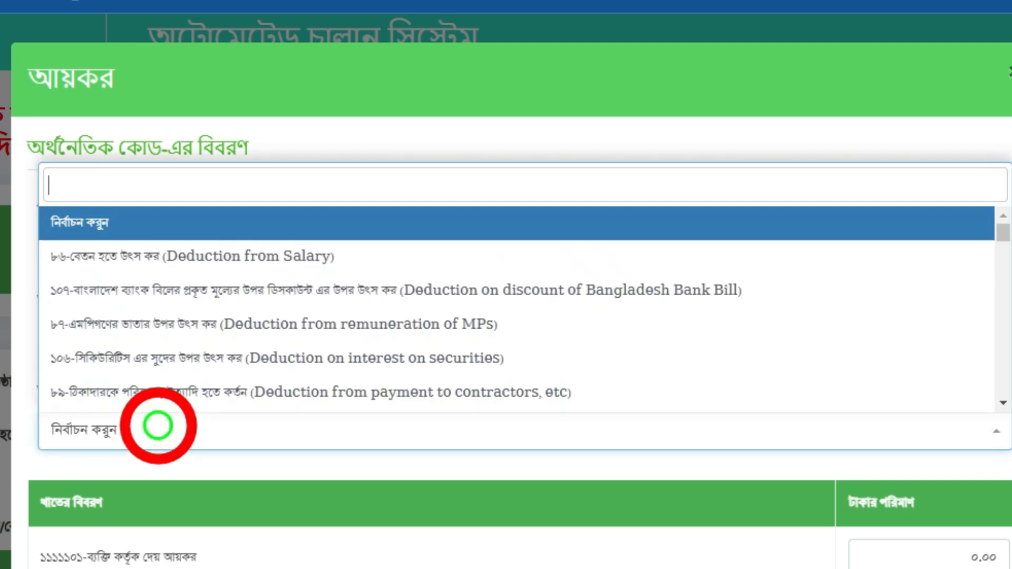
scroll(156, 325, "down", 4)
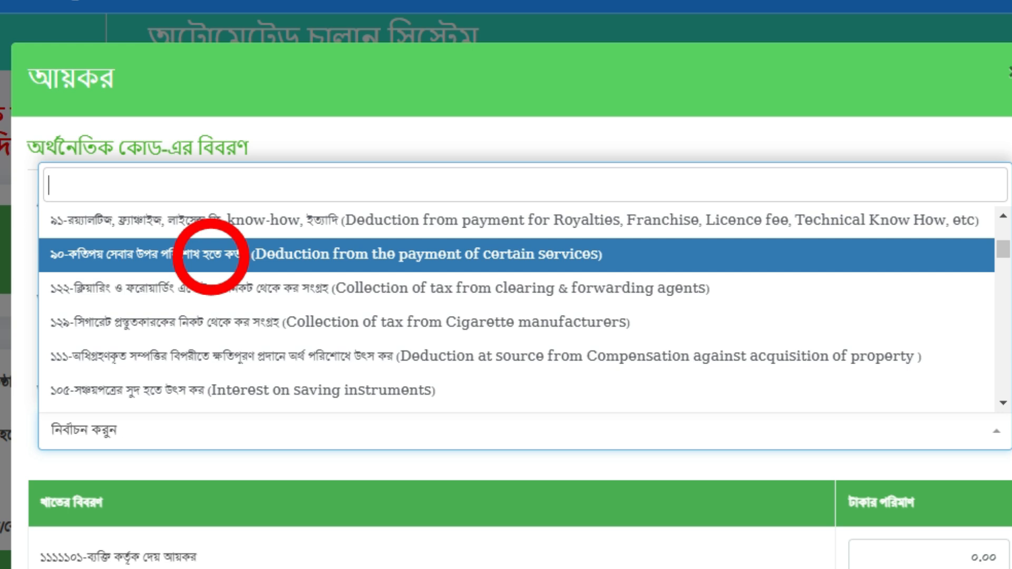
Select section 90 'Deduction from the payment of certain services', enter 2663.00, and confirm with Ok.
left_click(211, 254)
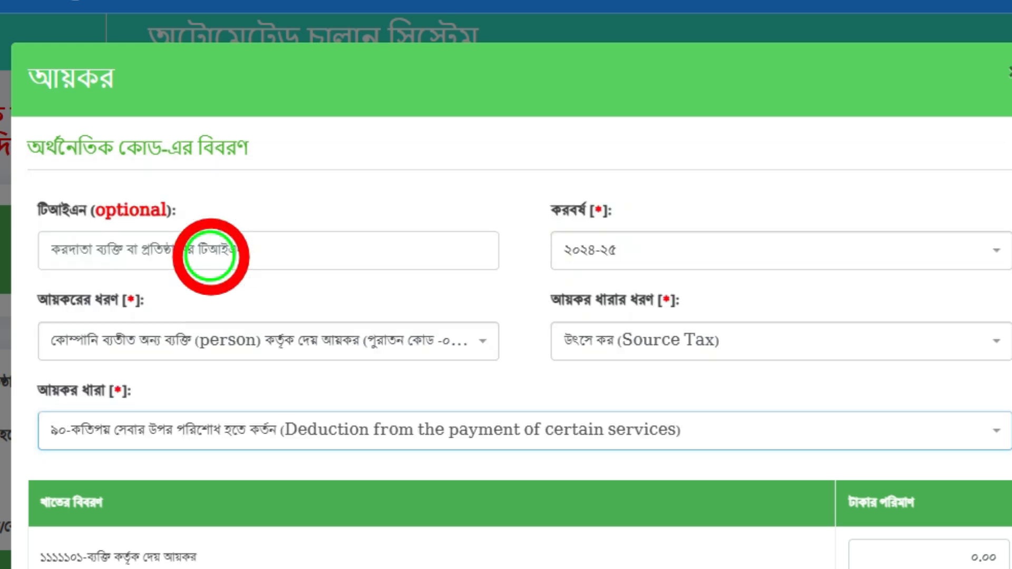
scroll(253, 264, "down", 2)
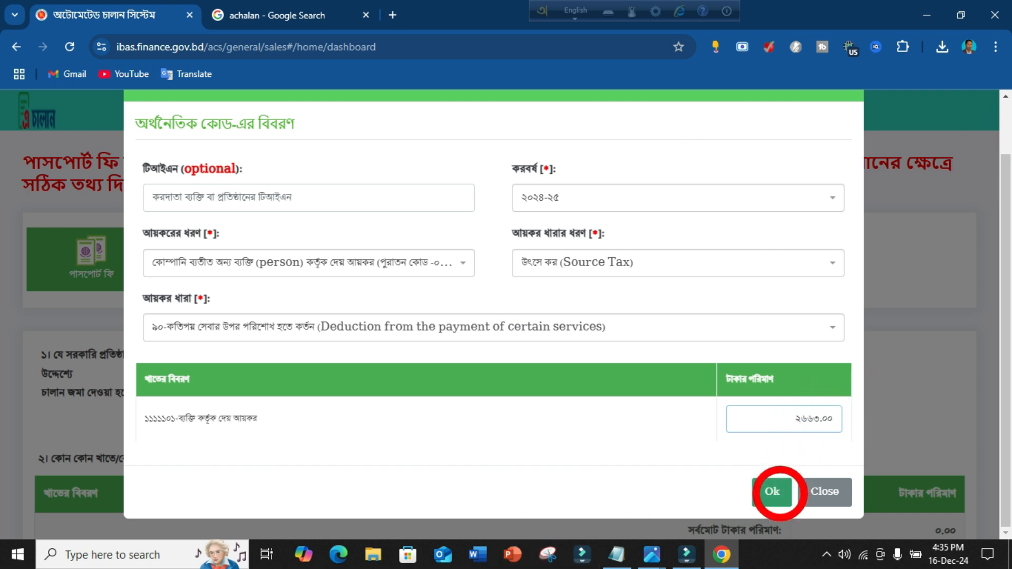
left_click(773, 493)
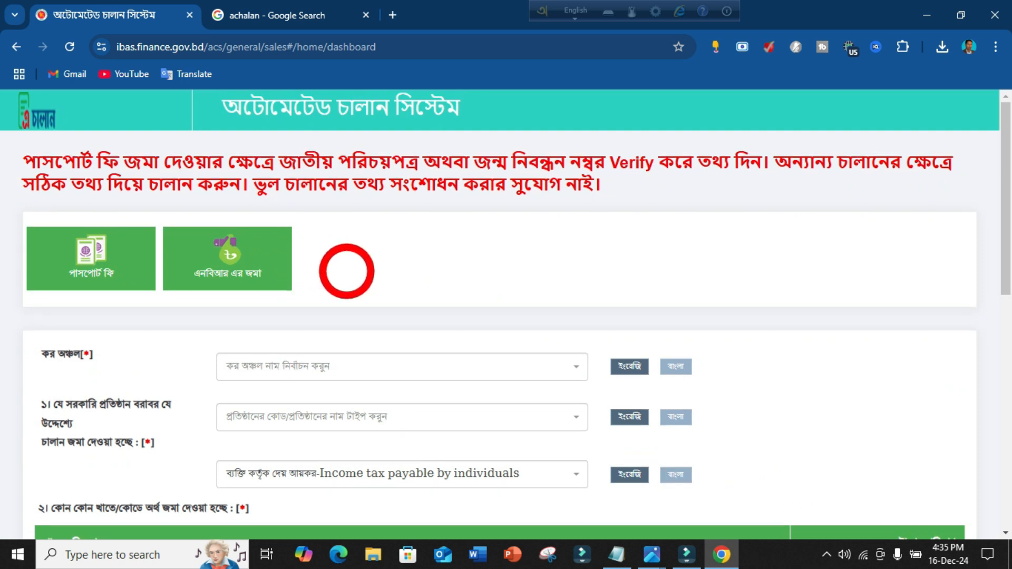
Choose Tax Zone-12, Dhaka as the tax zone.
scroll(341, 273, "down", 2)
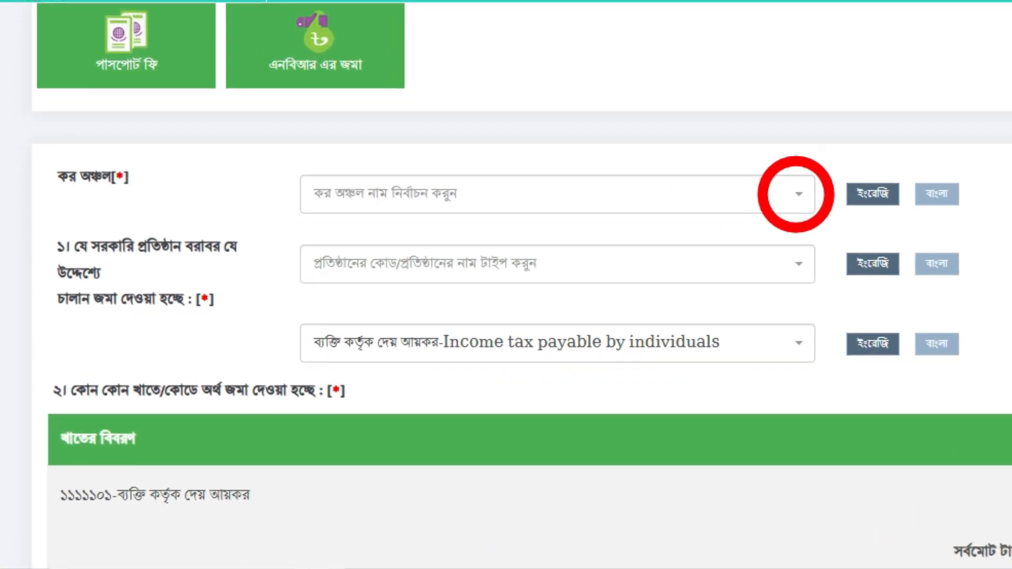
left_click(574, 270)
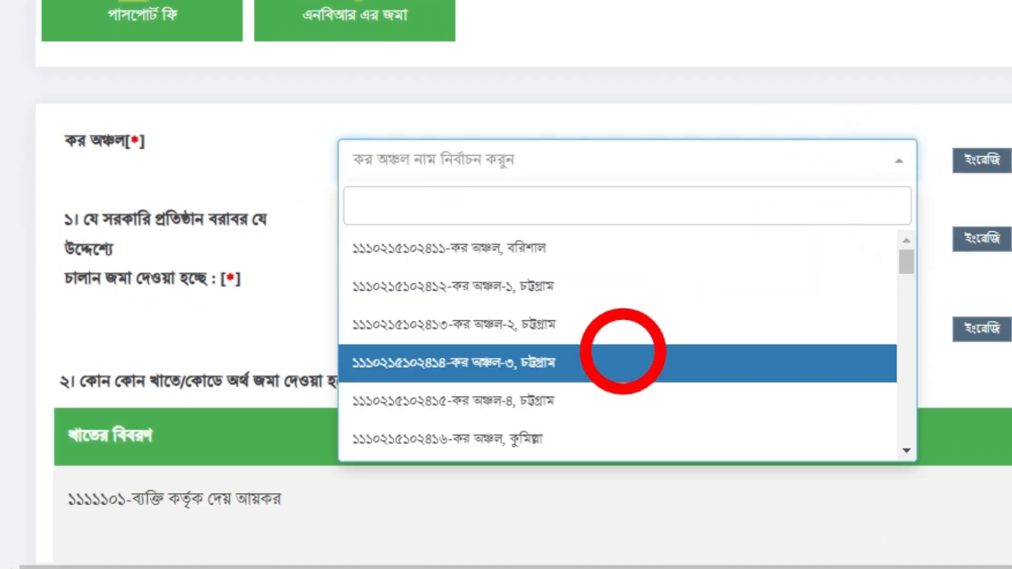
scroll(614, 354, "down", 7)
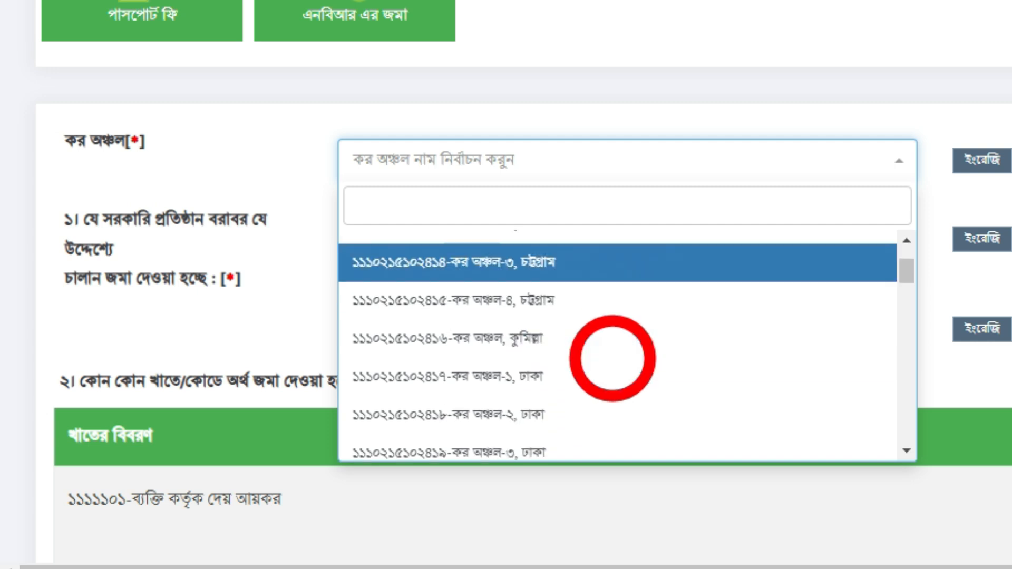
scroll(613, 359, "down", 7)
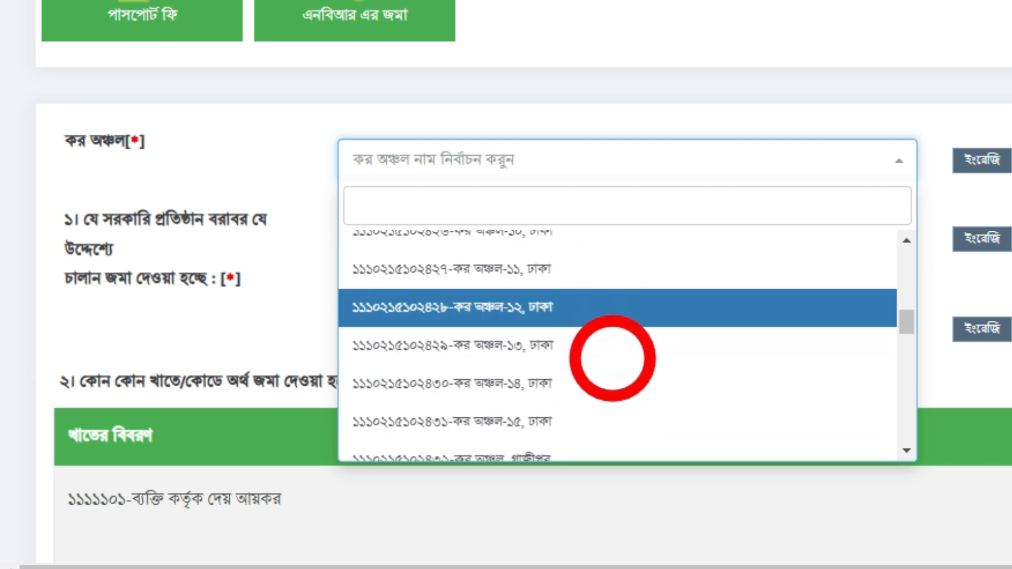
scroll(611, 357, "up", 3)
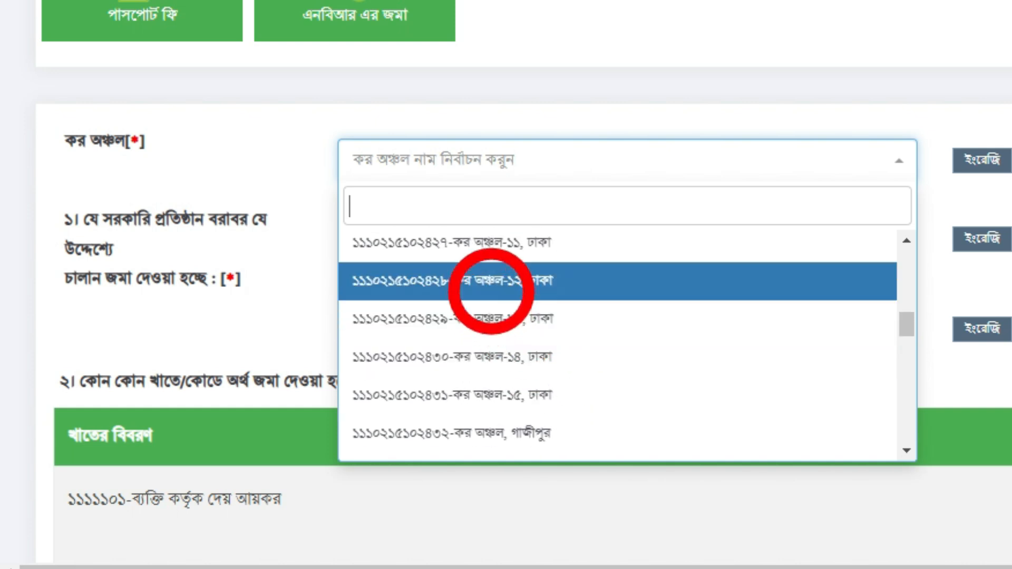
left_click(491, 281)
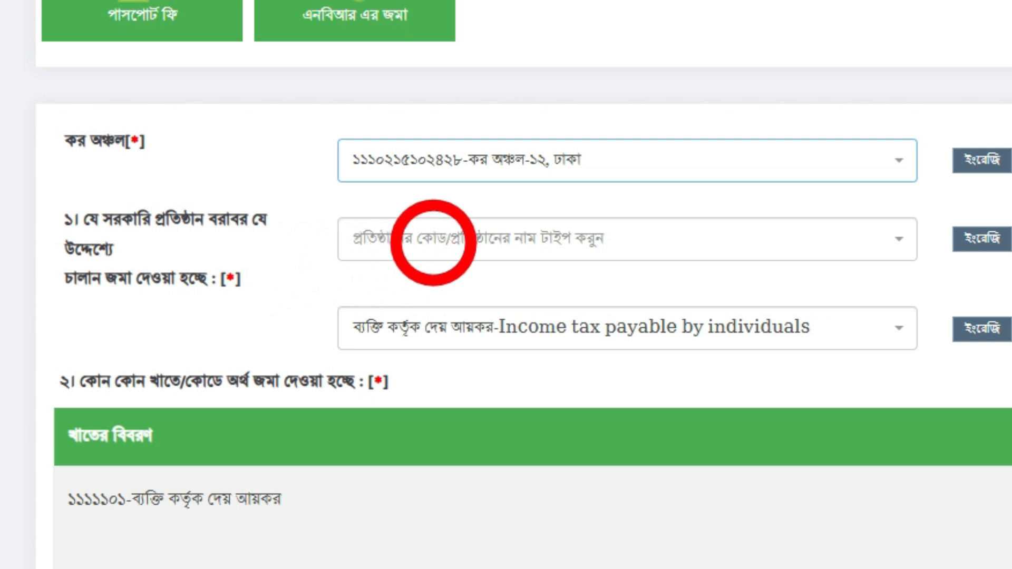
Set the receiving office to Circle-263, Inspecting Range-4.
left_click(514, 240)
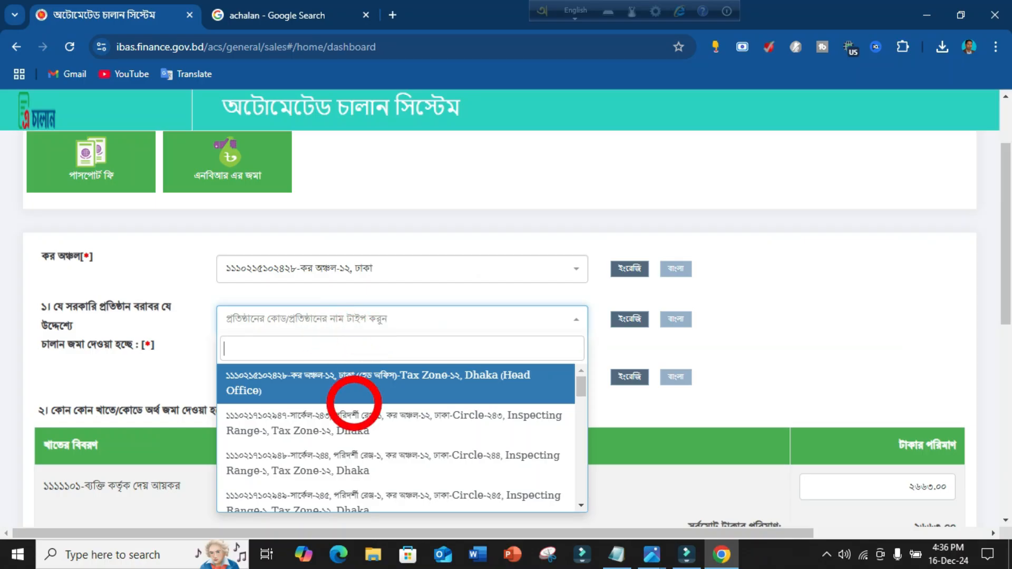
scroll(407, 427, "down", 6)
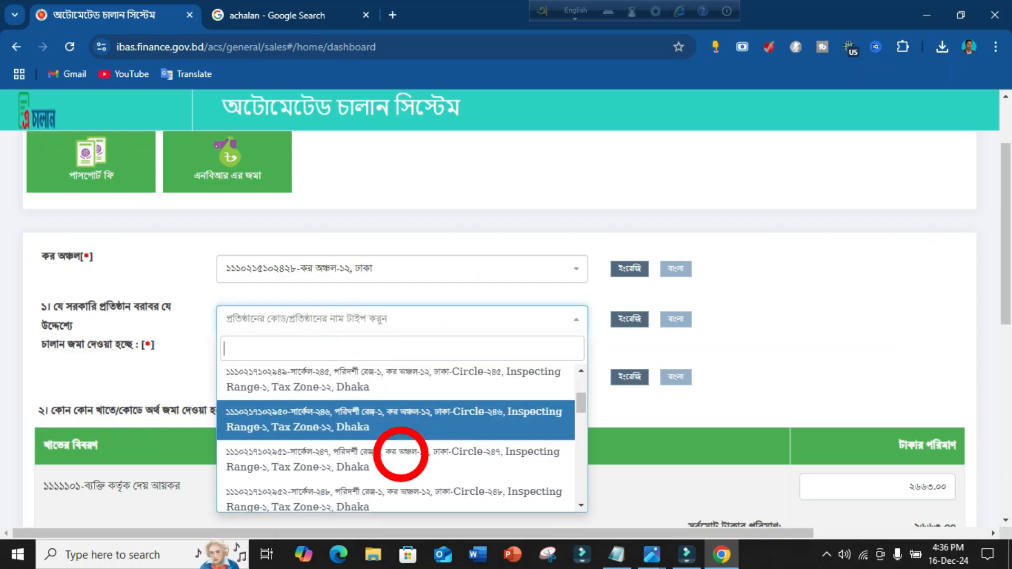
scroll(401, 455, "down", 4)
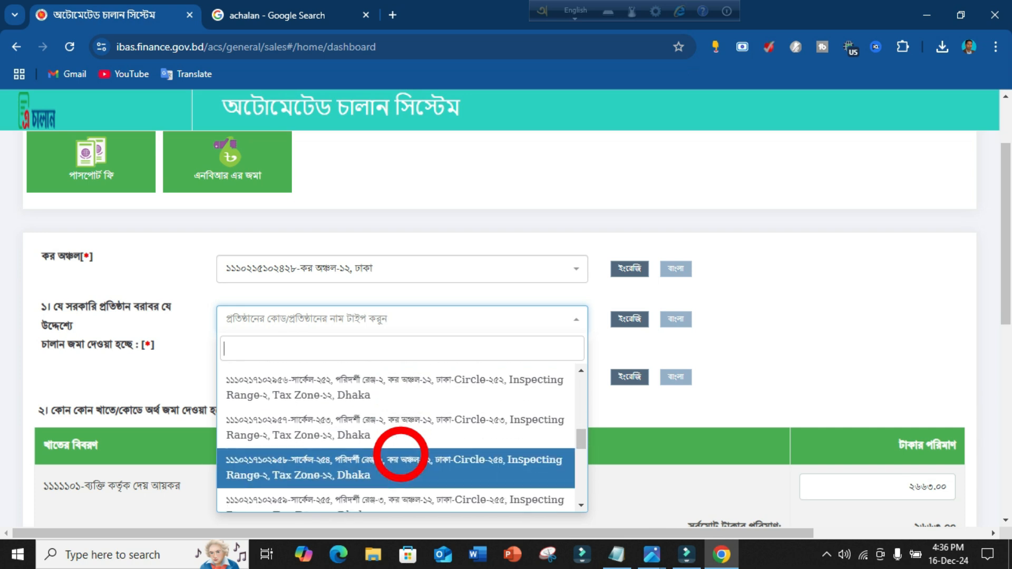
scroll(401, 454, "down", 5)
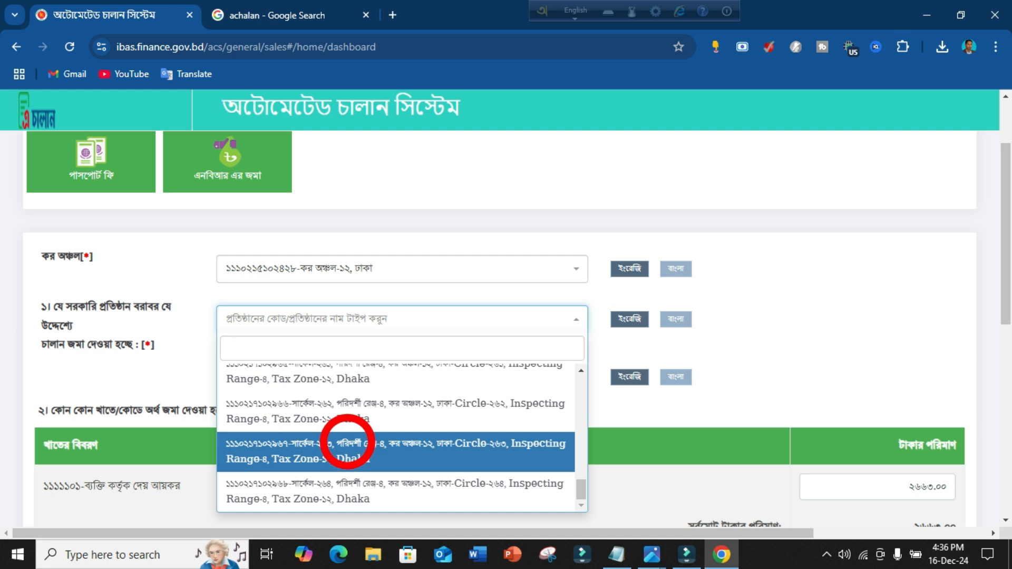
left_click(347, 441)
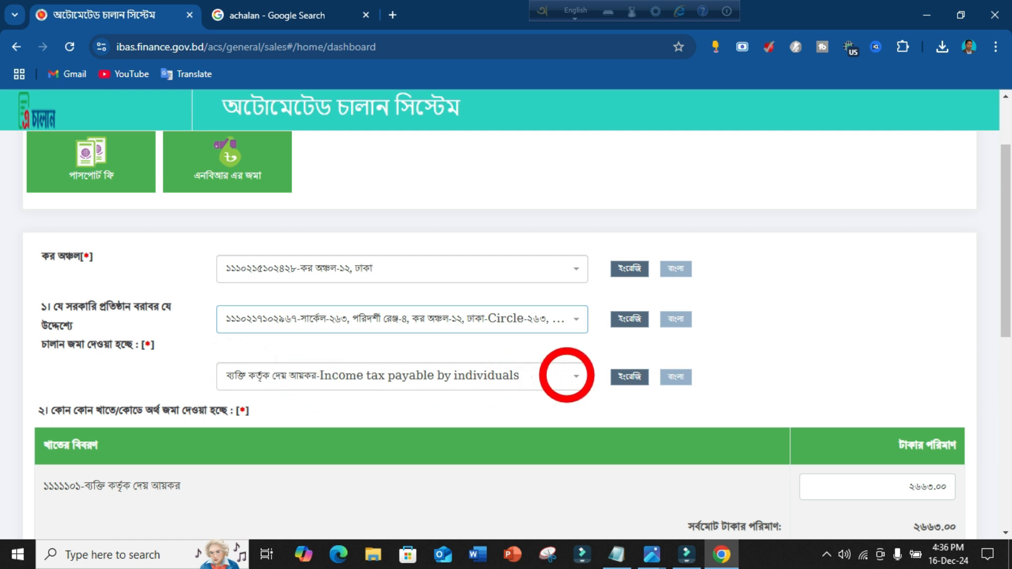
Switch the tax head to VAT on domestic products and services (code 1141101).
left_click(577, 376)
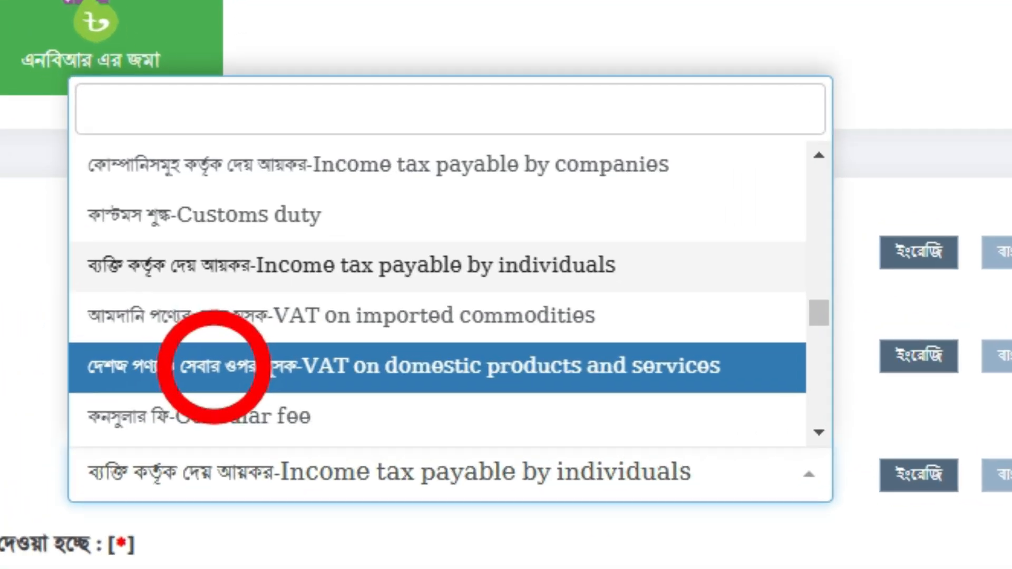
left_click(214, 367)
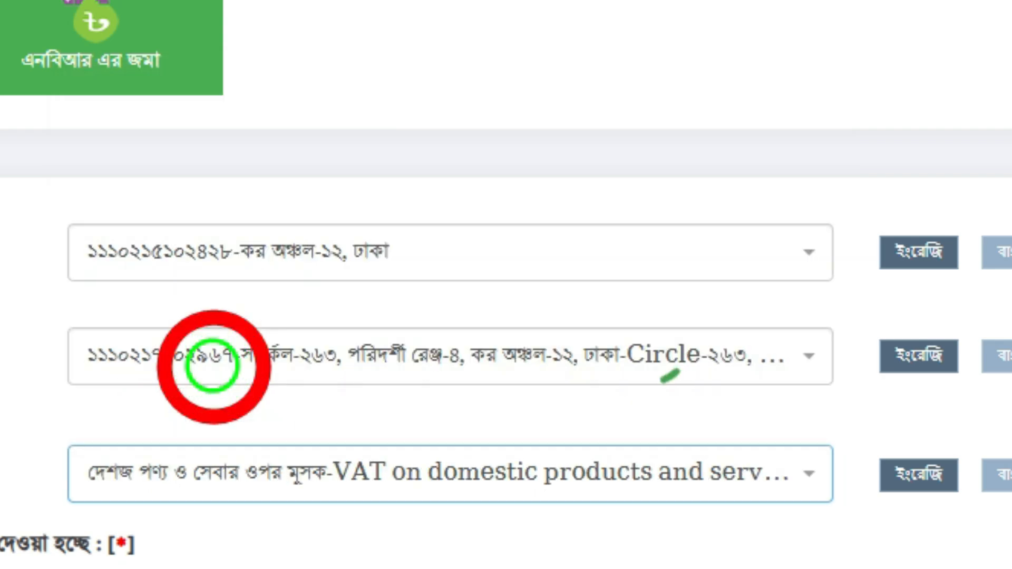
scroll(474, 274, "down", 1)
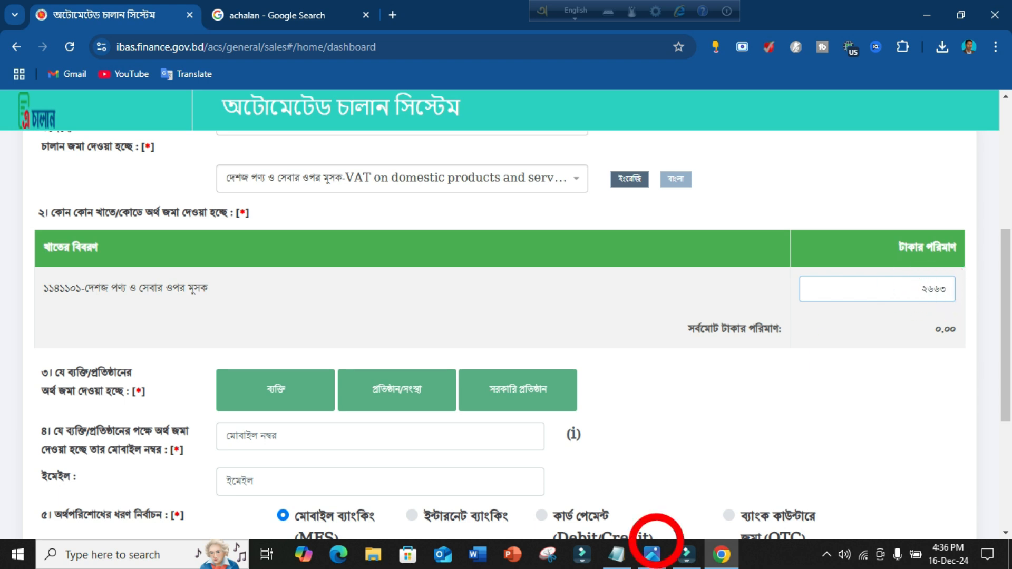
Mark the depositor as a সরকারি প্রতিষ্ঠান (government institution).
scroll(817, 336, "down", 2)
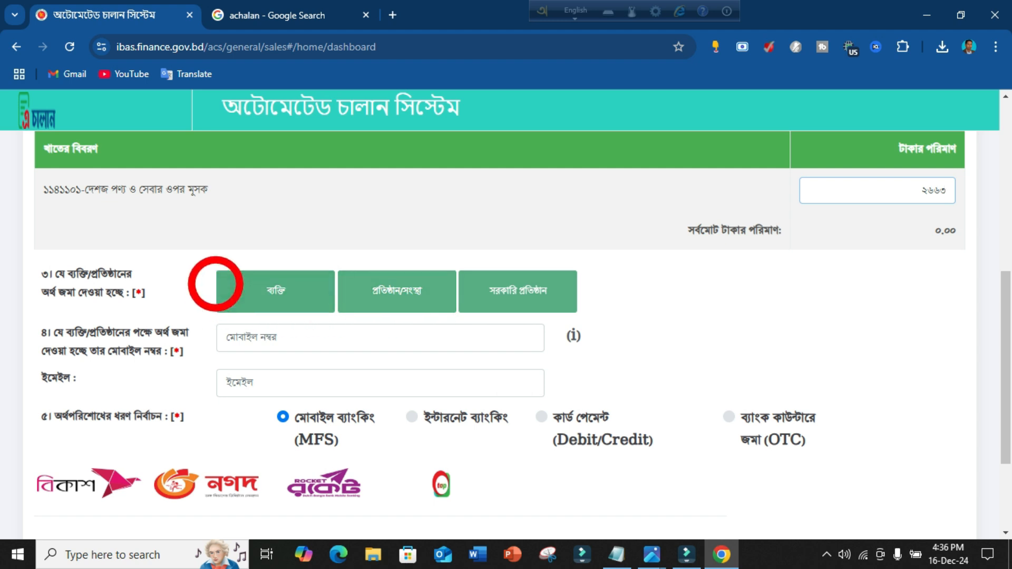
scroll(169, 289, "up", 1)
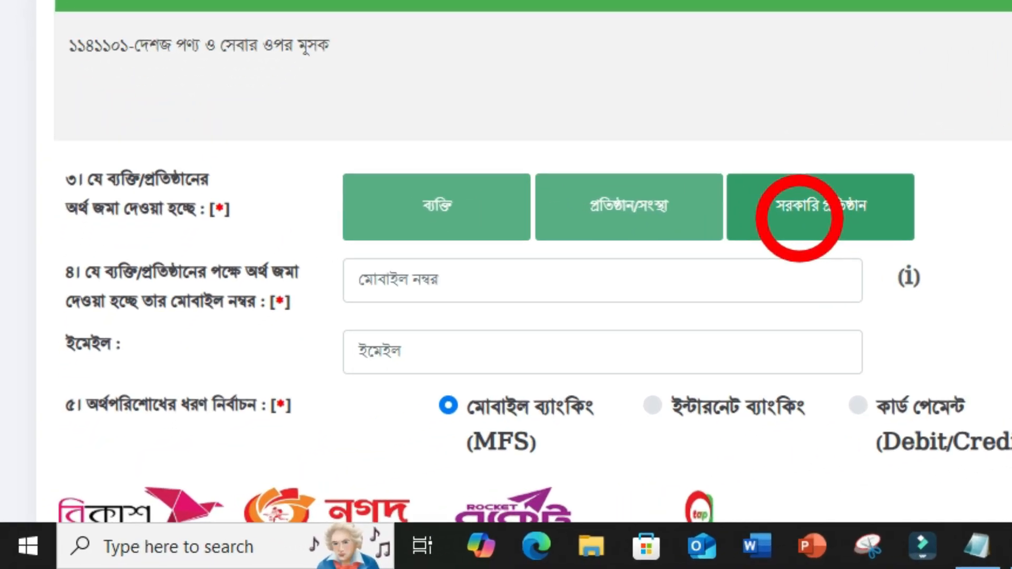
left_click(646, 285)
scroll(812, 213, "down", 1)
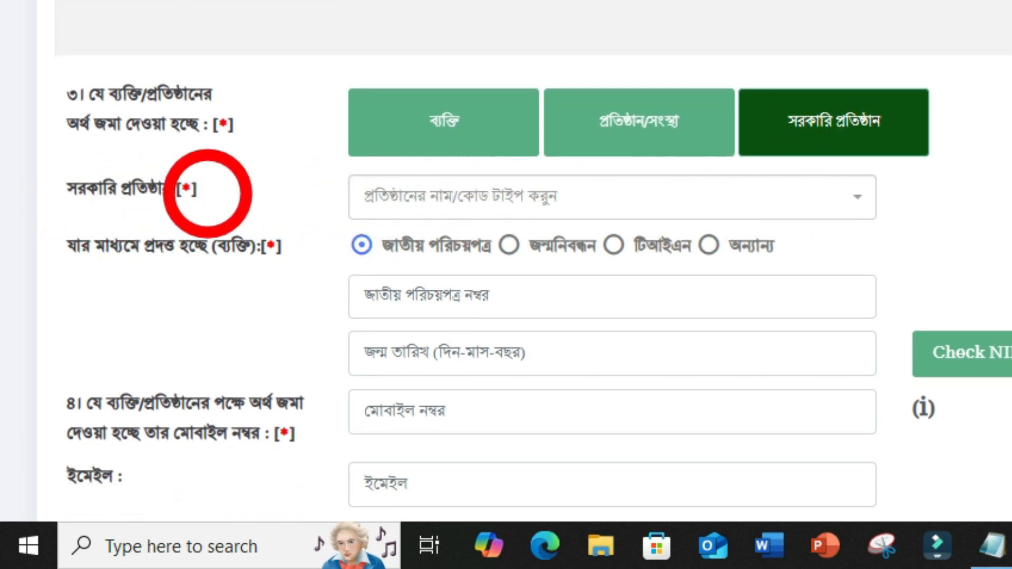
Search 'bal' and select the Balirtek government primary school in Manikganj.
left_click(642, 195)
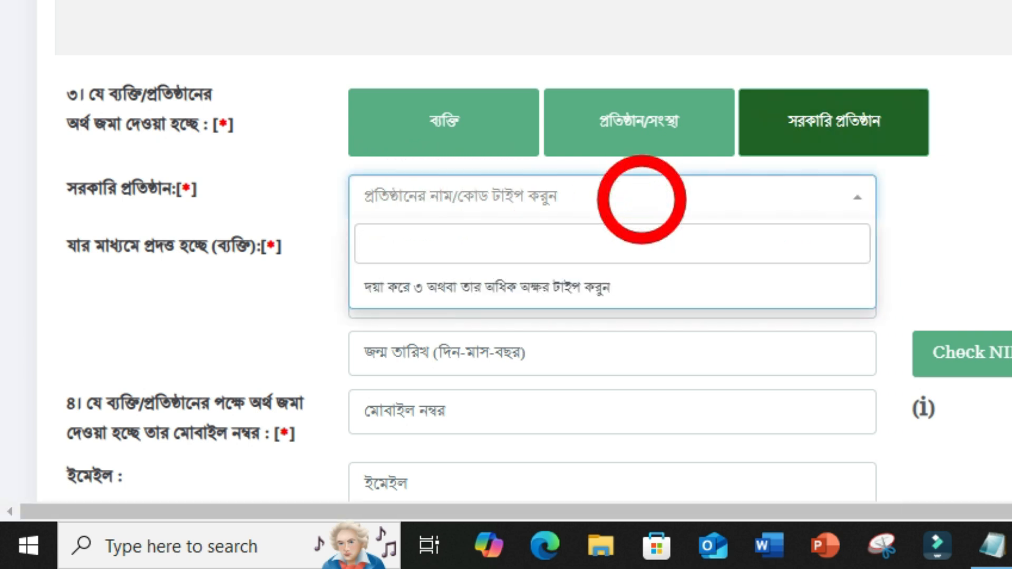
type("balirtek")
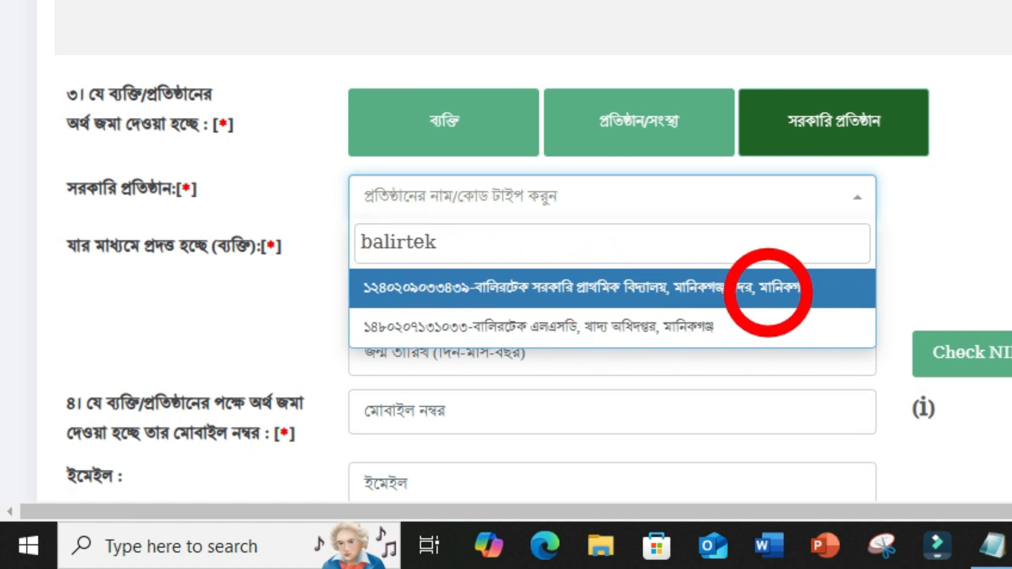
left_click(769, 293)
scroll(769, 292, "down", 2)
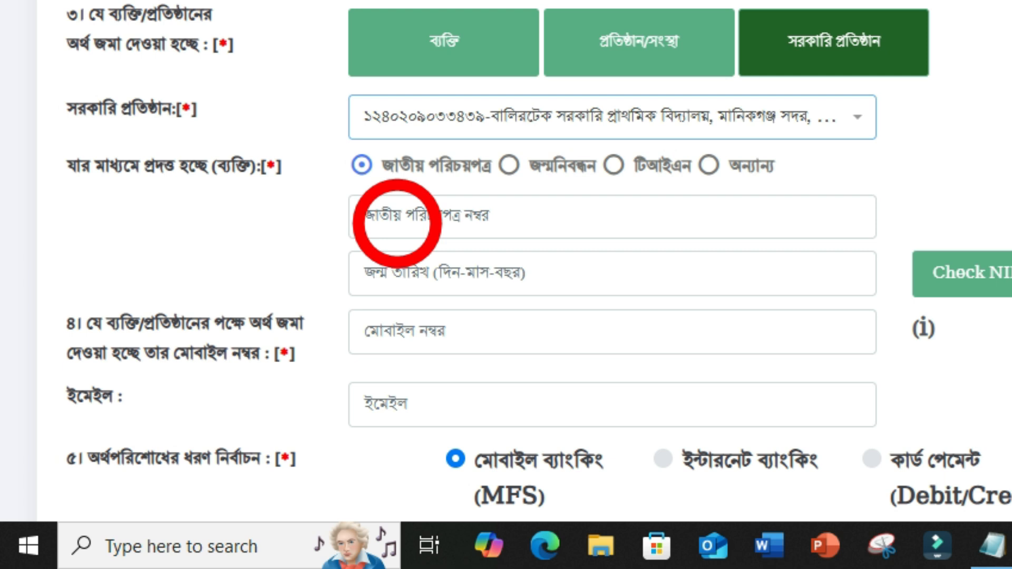
Paste the payer's national ID number and date of birth, then run Check NID.
left_click(387, 218)
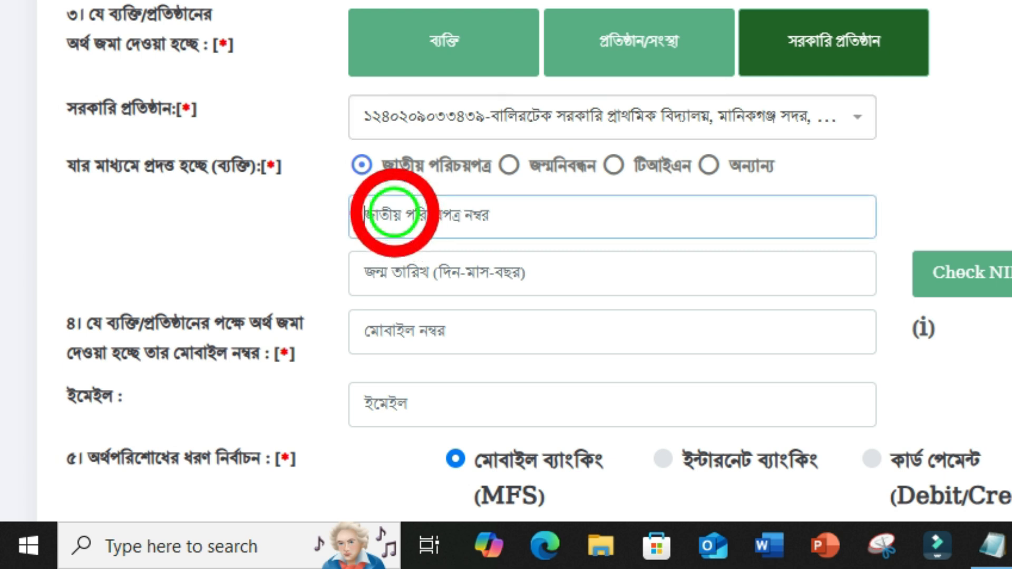
key("ctrl+v")
left_click(288, 385)
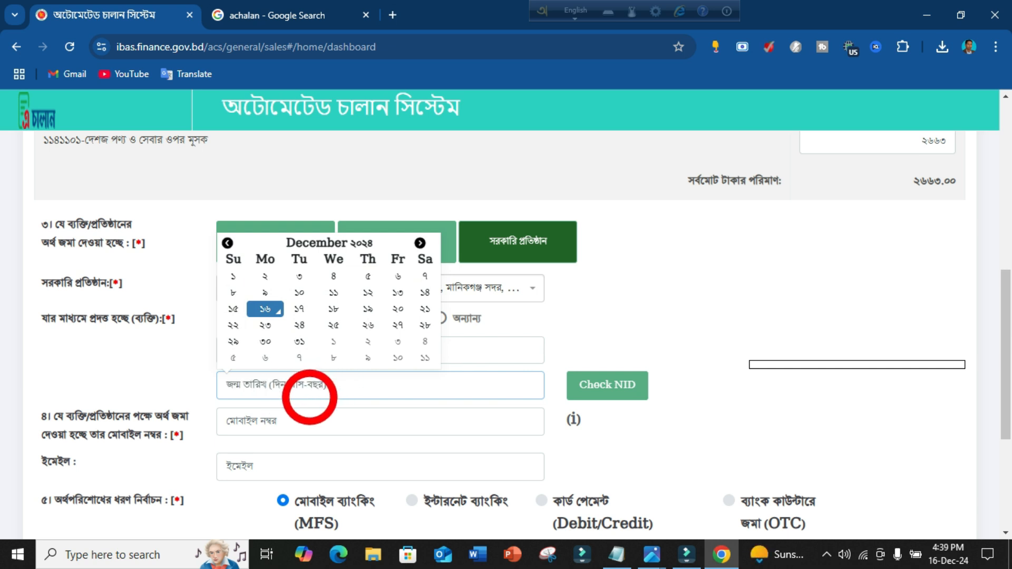
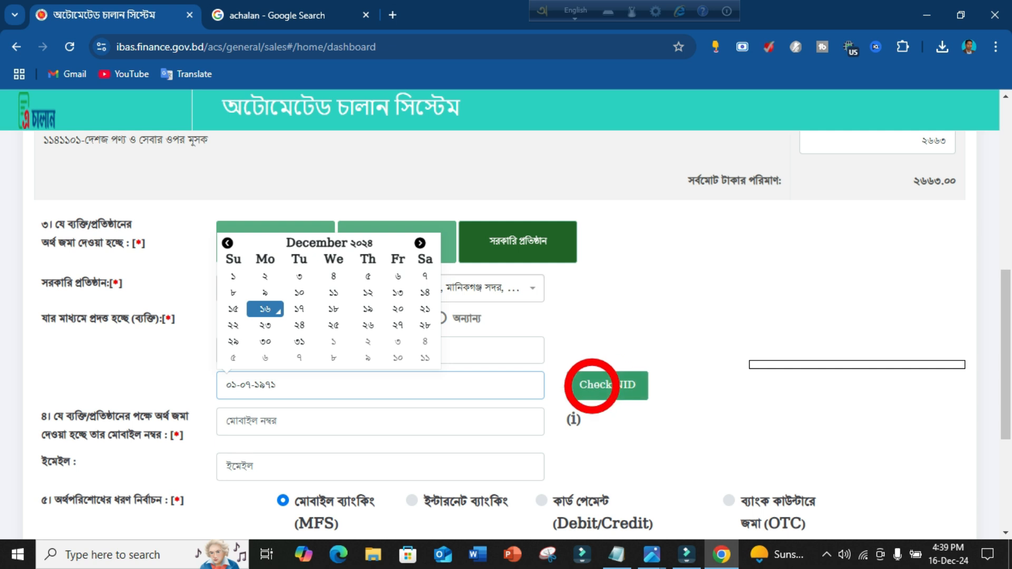
left_click(595, 385)
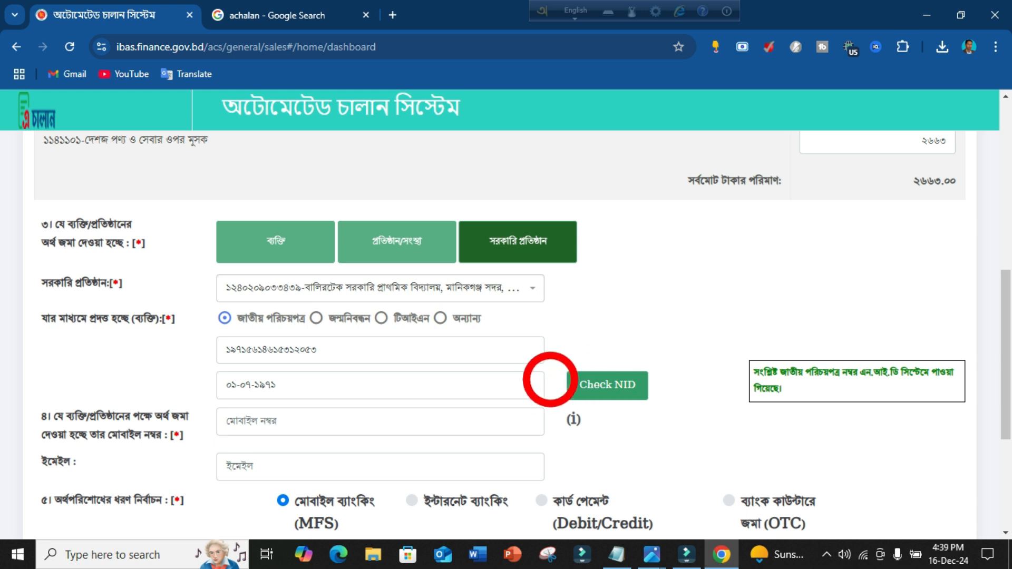
Enter the depositor's mobile number in the mobile number field.
scroll(624, 401, "down", 2)
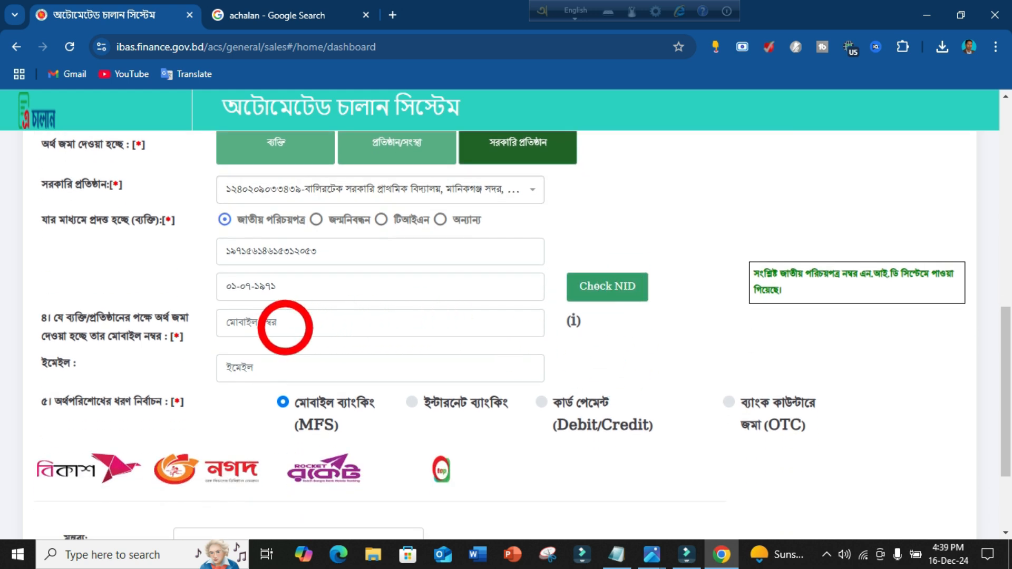
left_click(290, 324)
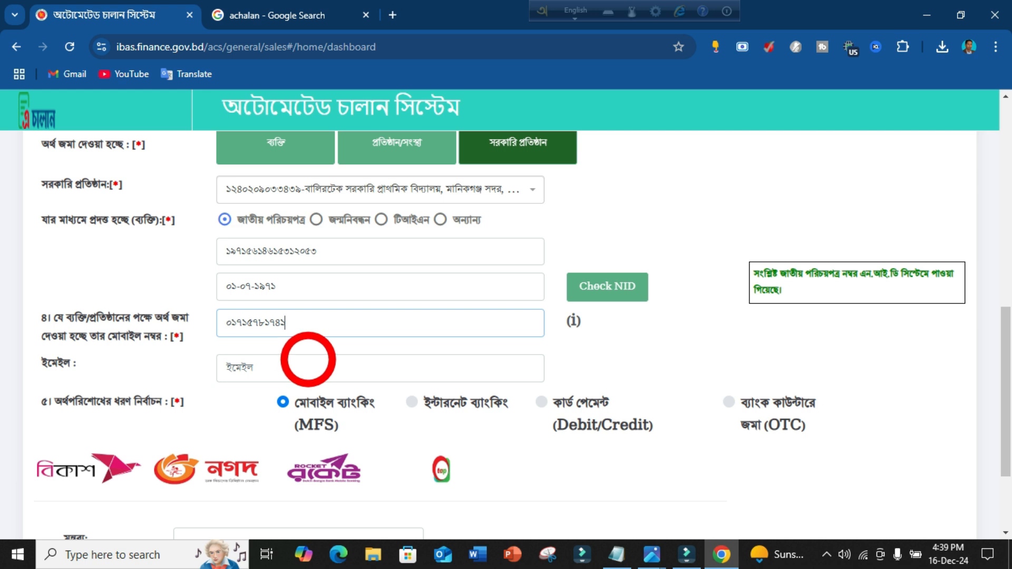
scroll(308, 358, "down", 2)
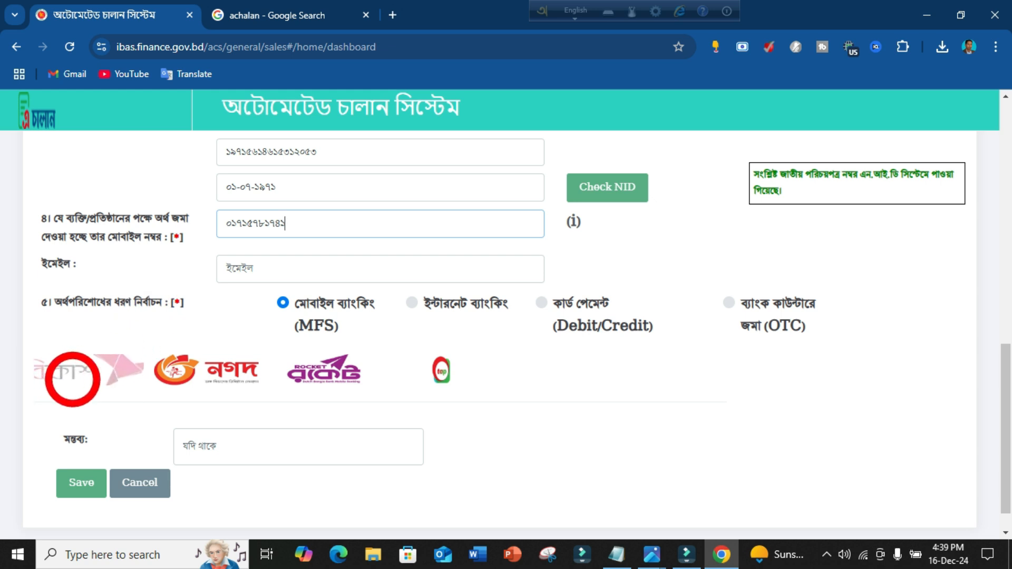
Try the bKash, Nagad, Rocket and TAP mobile banking options.
left_click(72, 379)
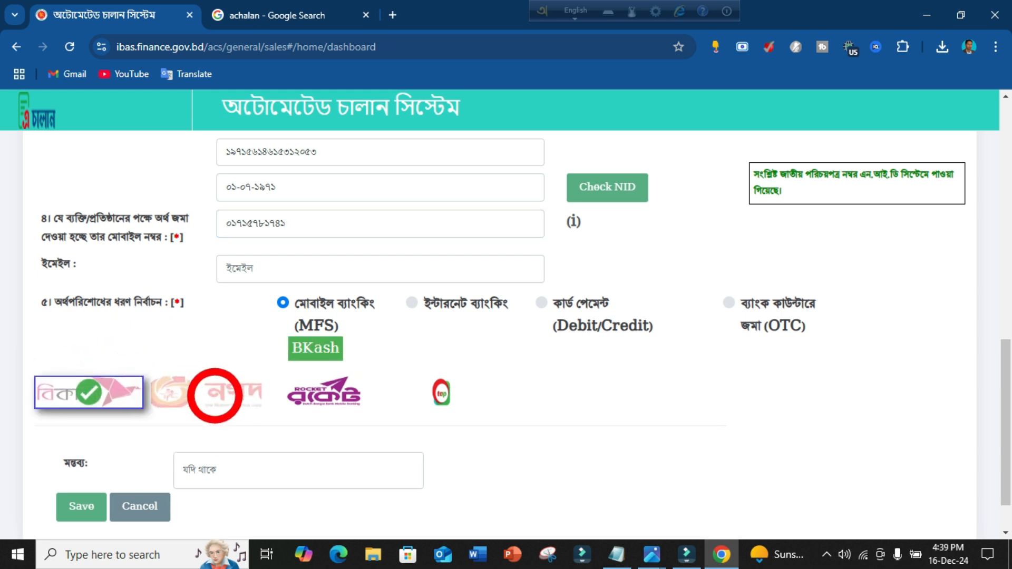
left_click(215, 396)
left_click(340, 402)
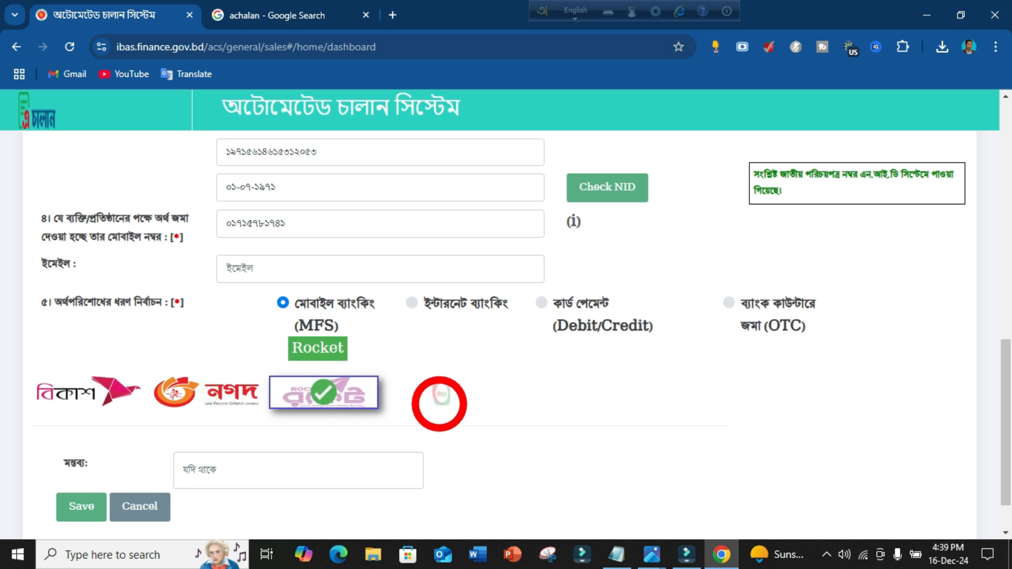
left_click(438, 399)
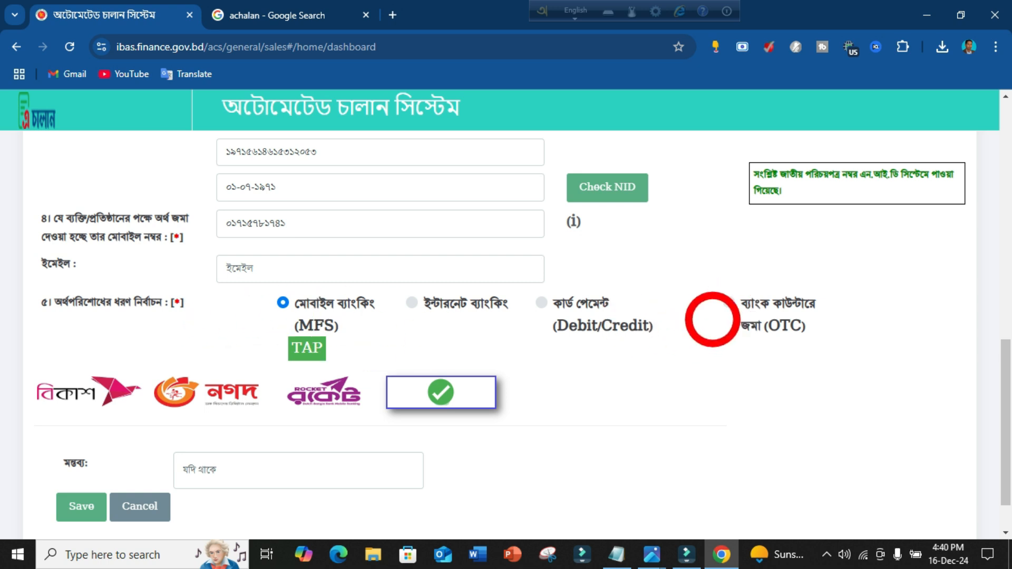
Switch payment to bank counter deposit (OTC) and view the save-confirmation screenshot in Photos.
left_click(728, 304)
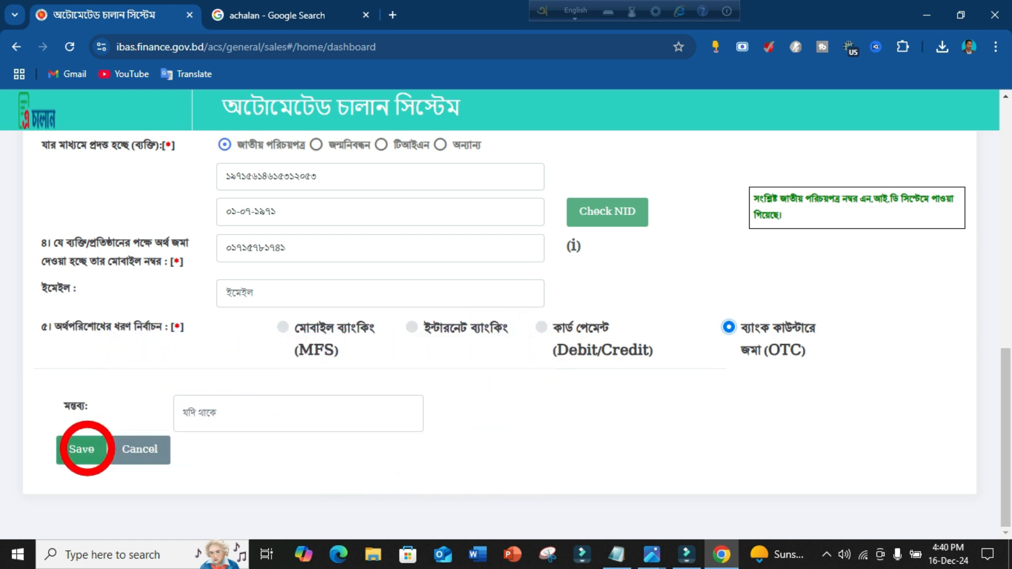
left_click(652, 555)
left_click(580, 513)
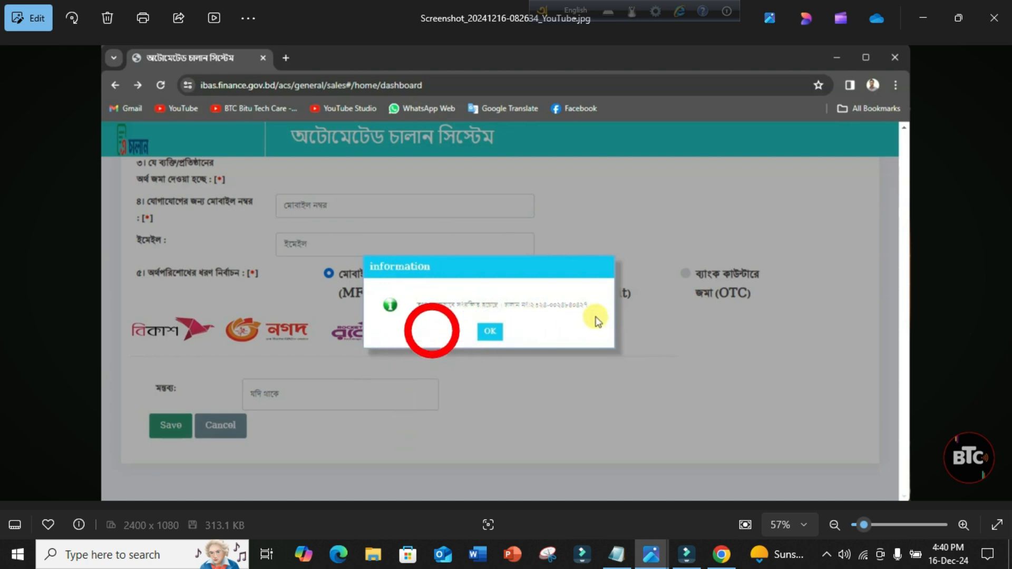
Switch to the other open screenshot window in Photos.
mouse_move(651, 548)
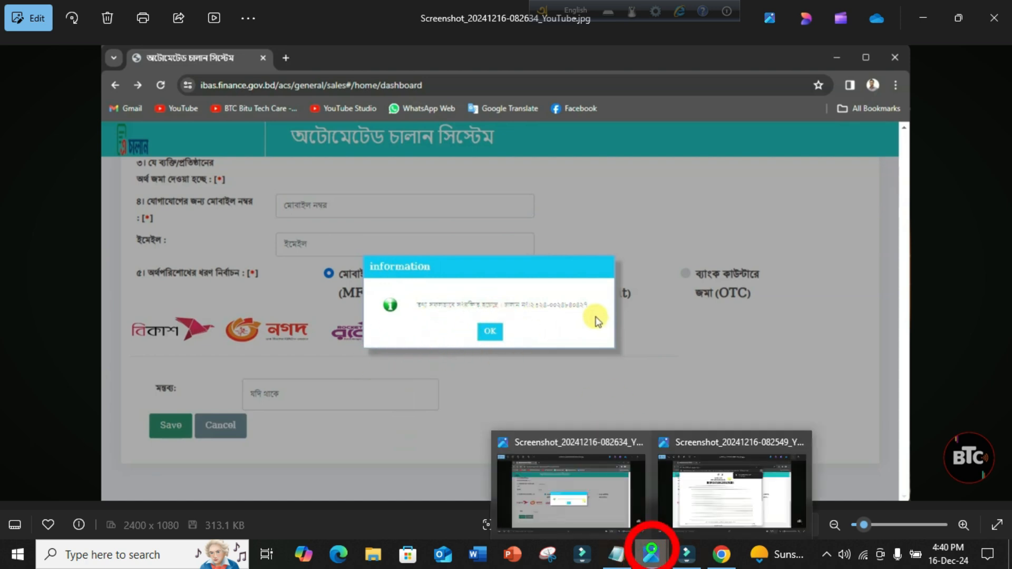
left_click(646, 515)
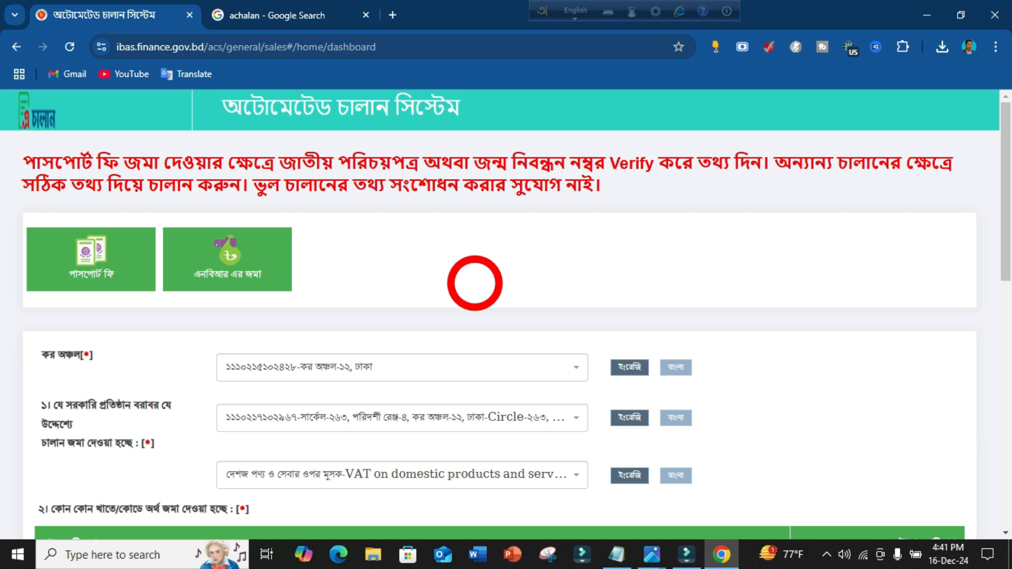
Choose মূসক as the NBR deposit and set the surcharge type to দেশজ সেবার ওপর সম্পূরক শুল্ক.
left_click(228, 266)
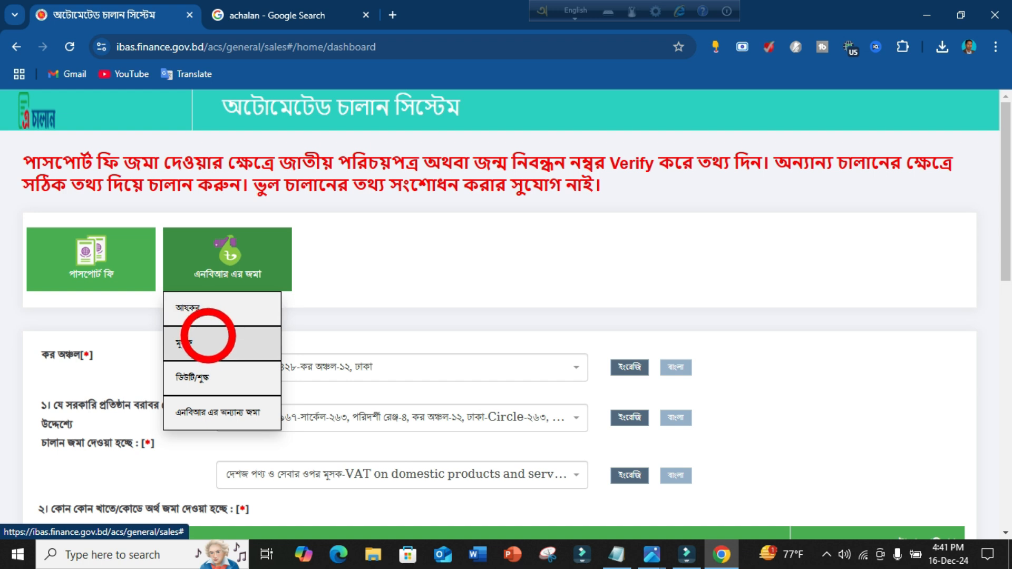
left_click(207, 343)
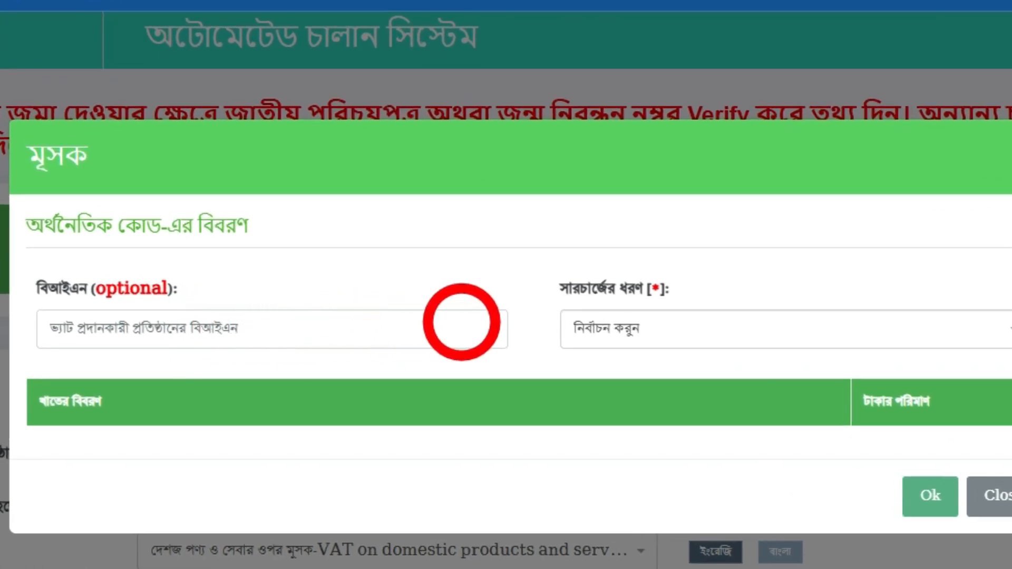
left_click(633, 334)
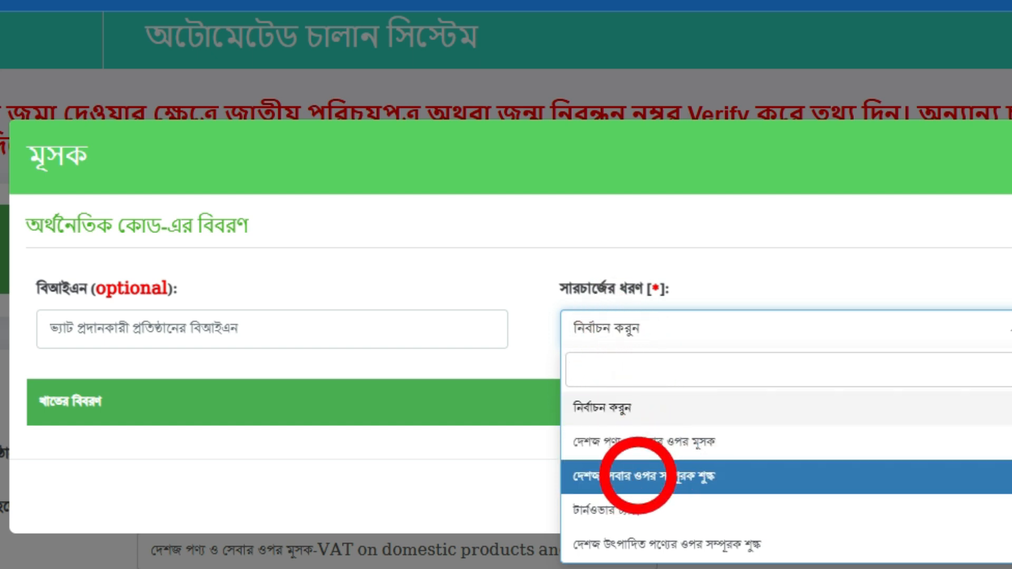
left_click(638, 476)
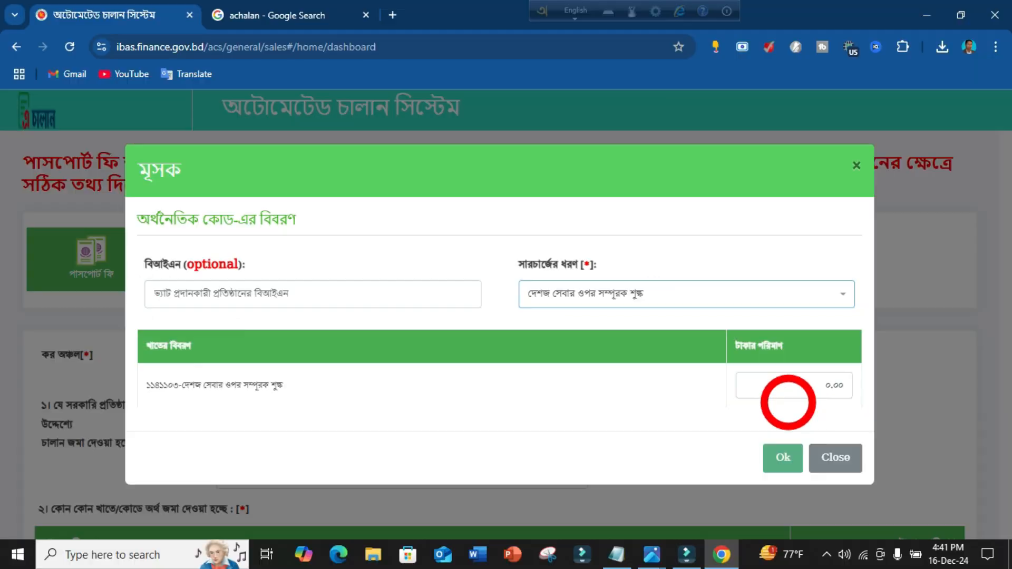
Enter 3965 taka for code 1141103 and add the supplementary duty line.
left_click(821, 386)
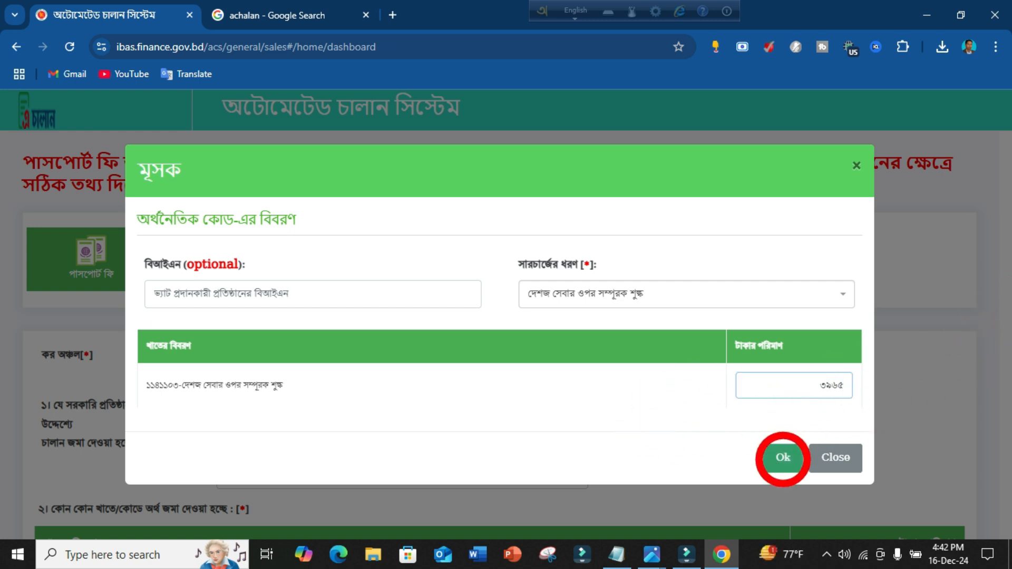
left_click(783, 458)
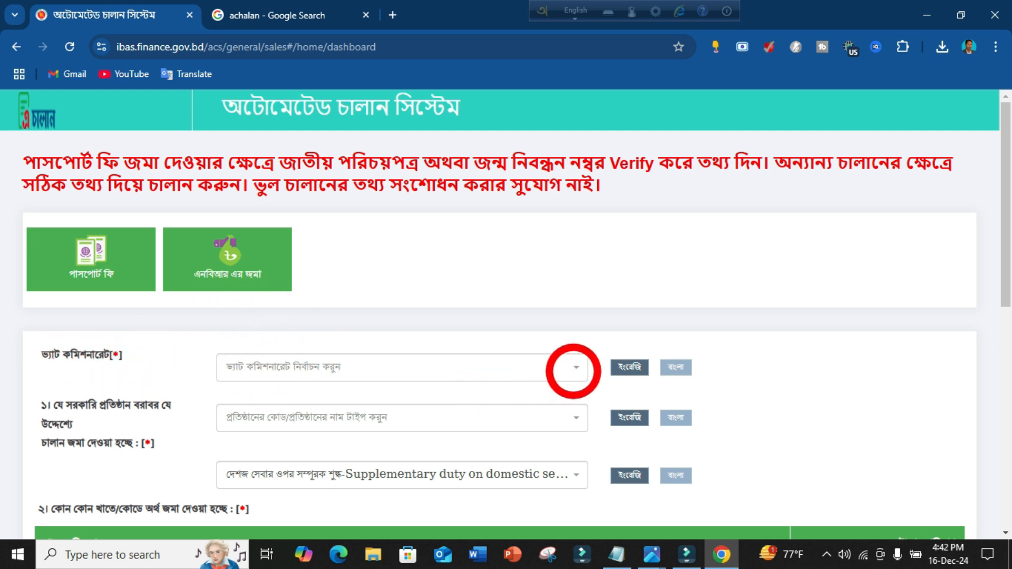
left_click(577, 368)
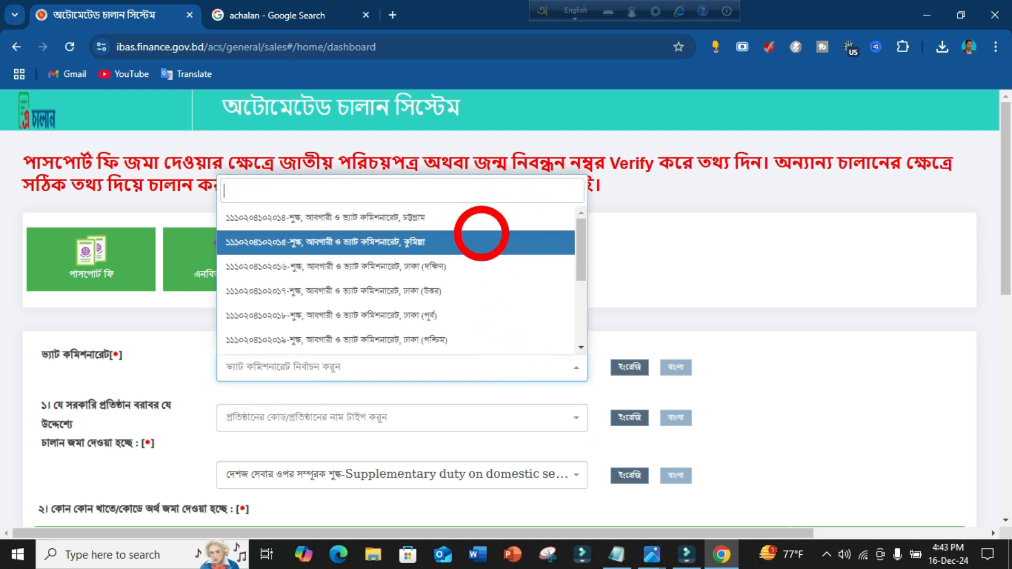
scroll(474, 253, "down", 3)
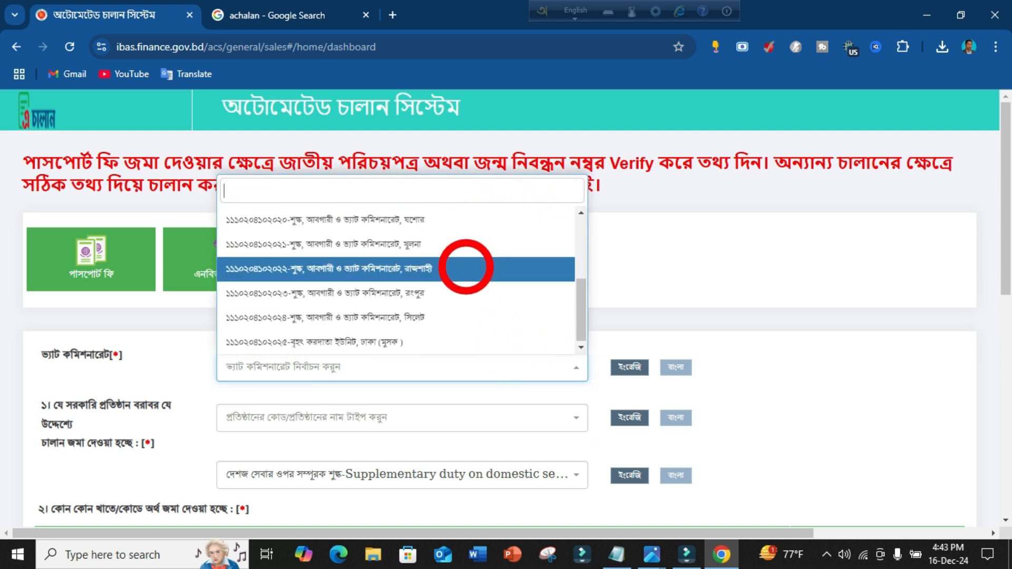
scroll(464, 264, "up", 2)
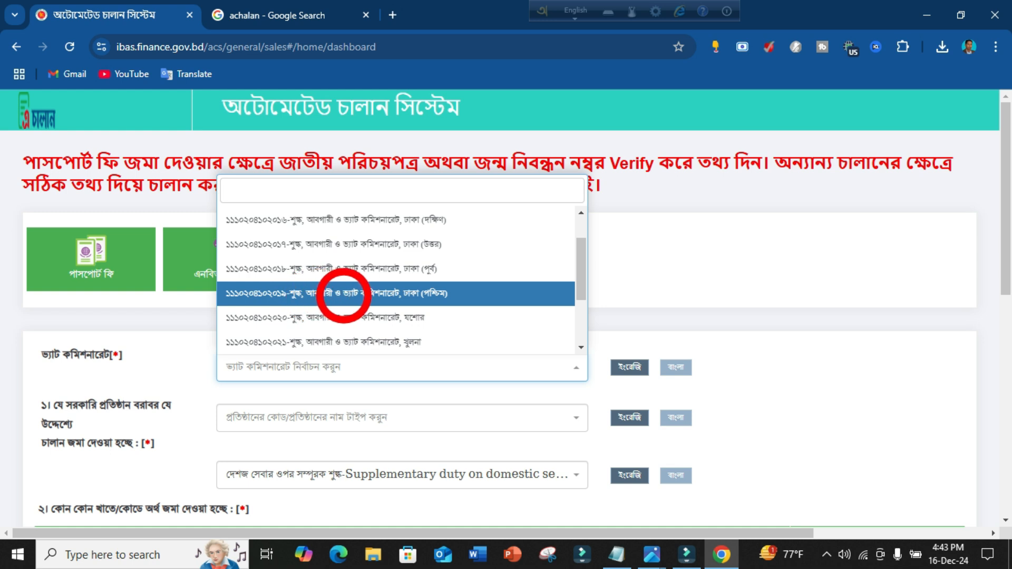
left_click(411, 298)
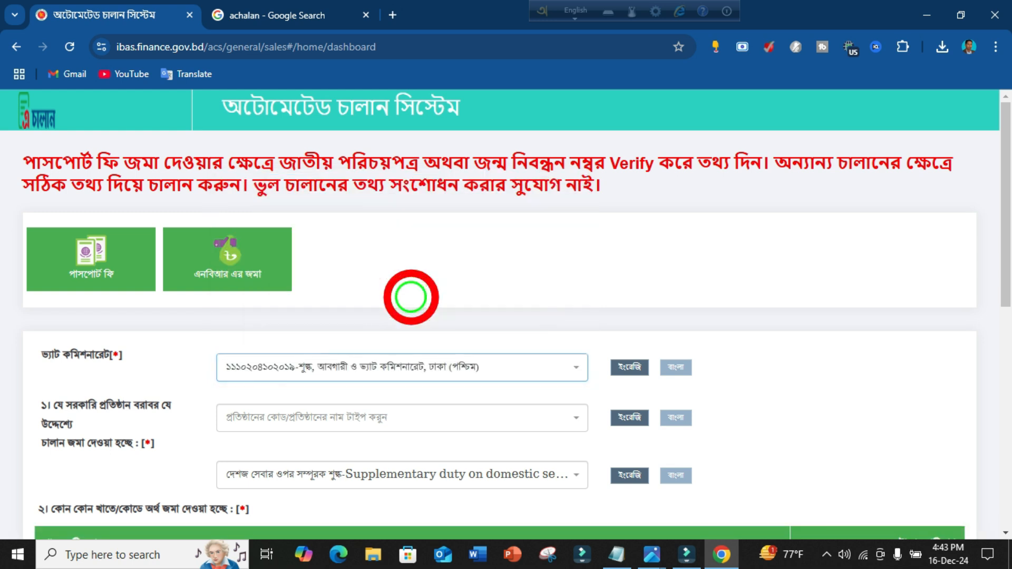
scroll(464, 306, "down", 2)
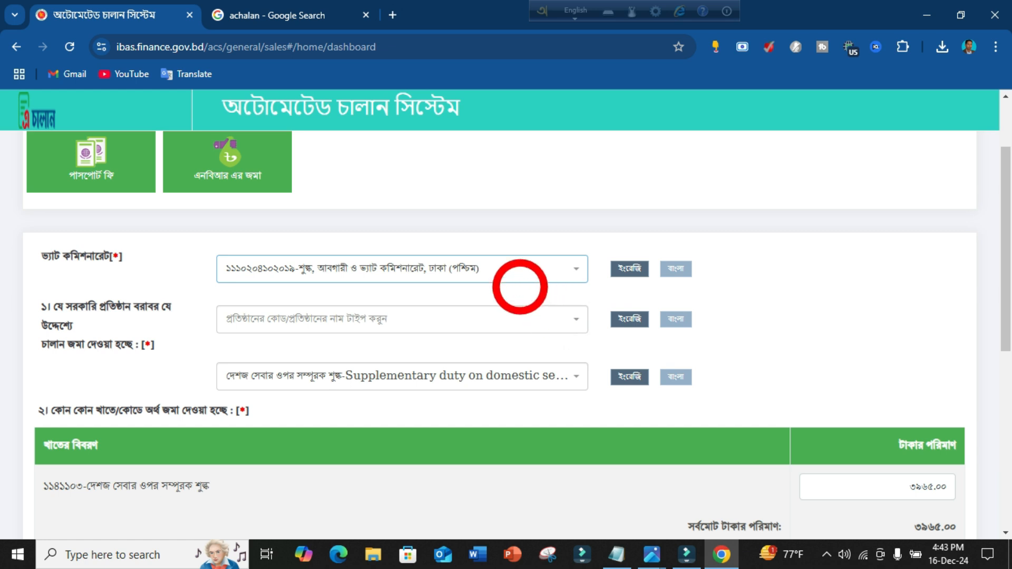
left_click(577, 319)
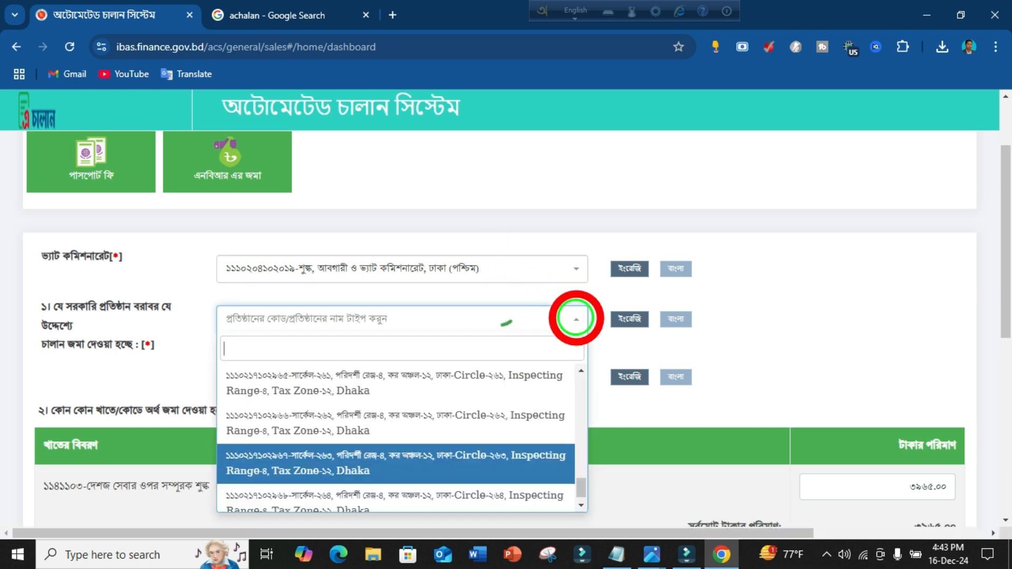
scroll(460, 388, "down", 1)
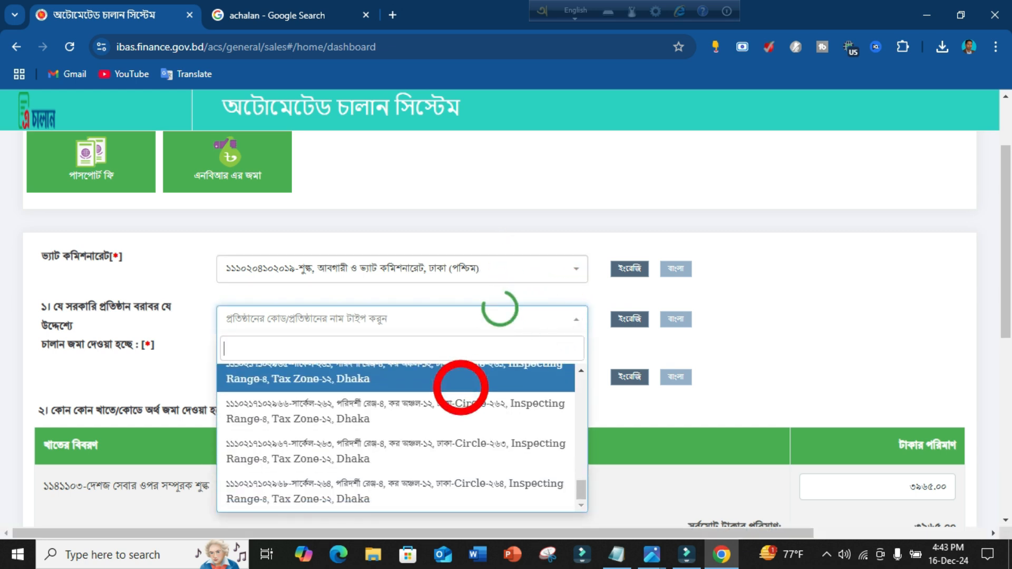
scroll(460, 388, "down", 5)
scroll(441, 410, "down", 3)
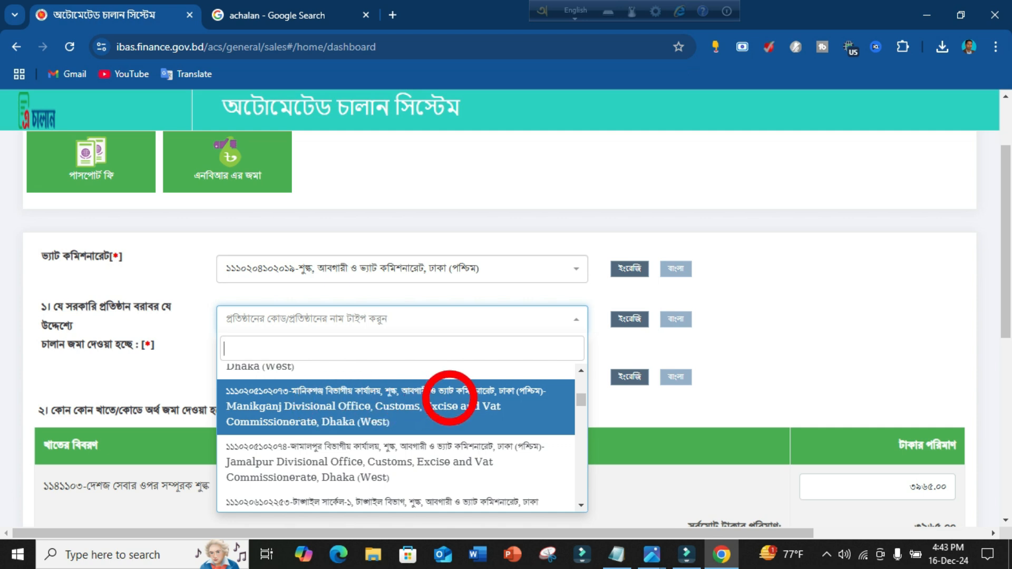
left_click(350, 399)
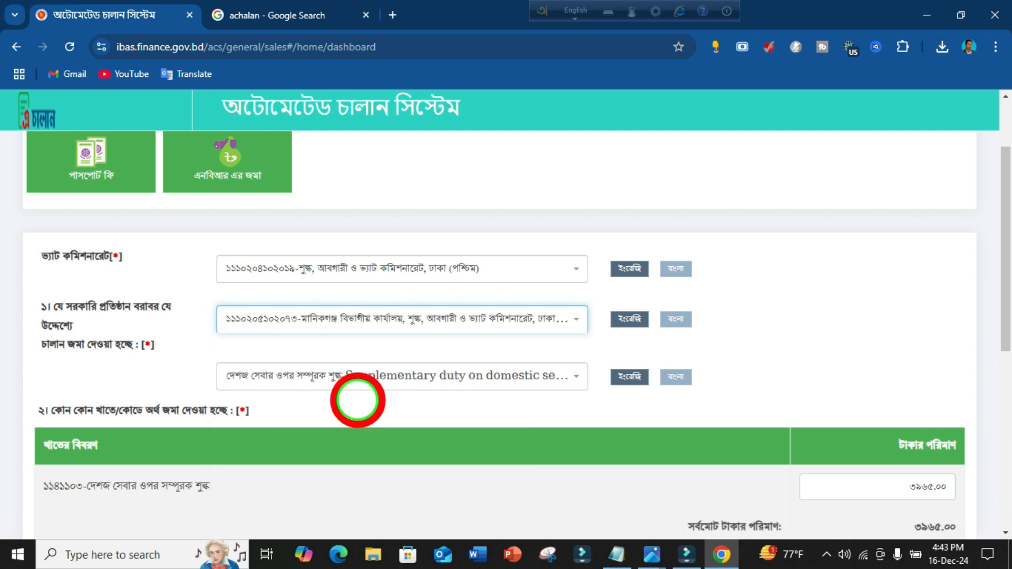
scroll(422, 299, "down", 1)
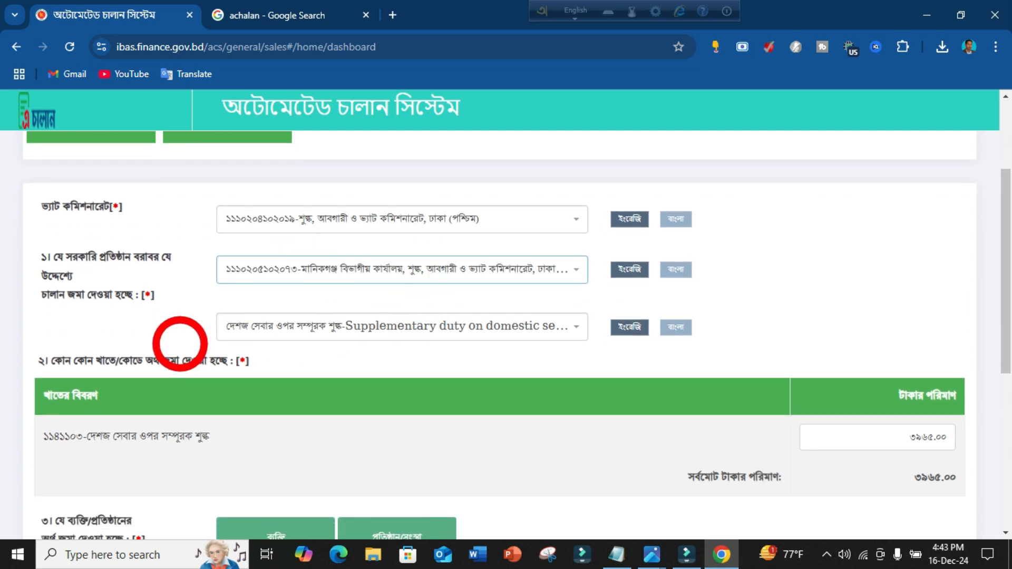
Mark the depositor as প্রতিষ্ঠান/সংস্থা (organisation) in section ৩.
scroll(235, 342, "down", 1)
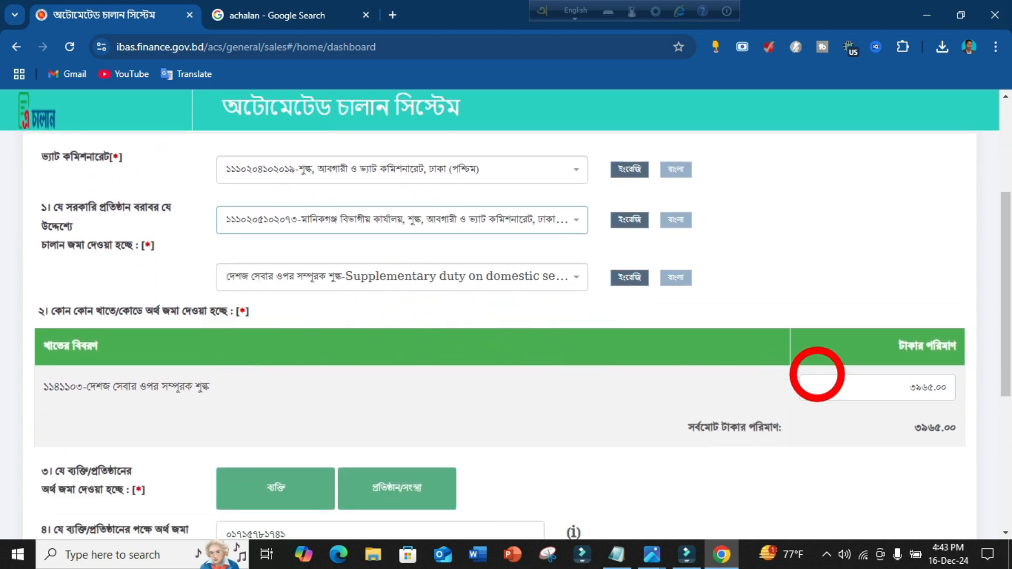
scroll(686, 401, "down", 1)
scroll(507, 413, "down", 2)
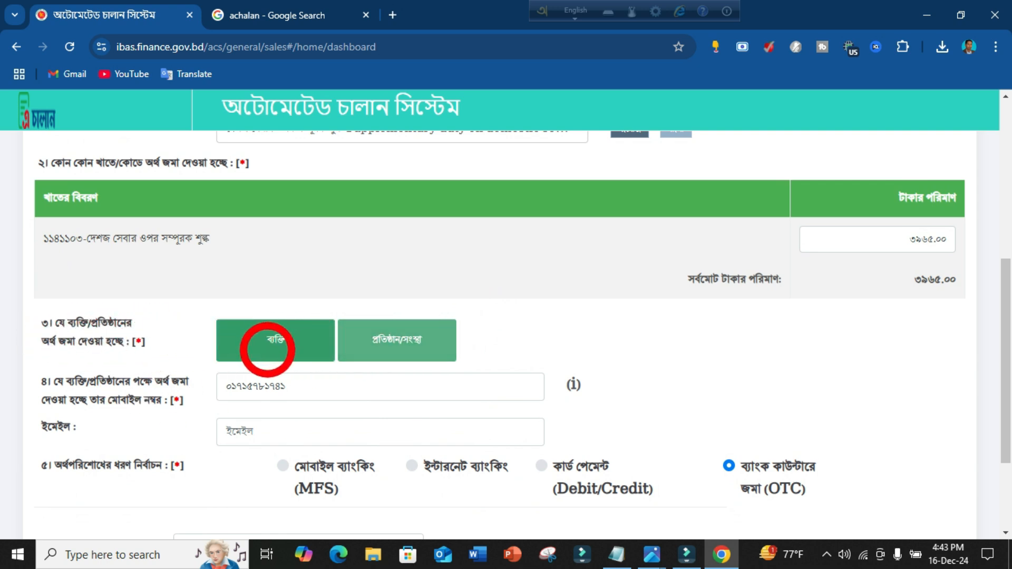
left_click(383, 336)
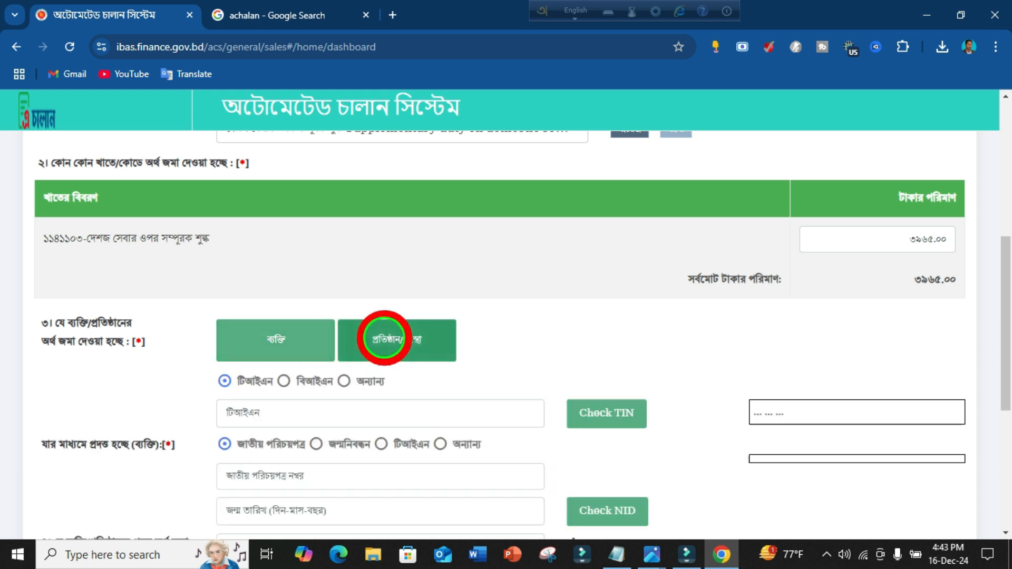
Review the filled form: mobile number, OTC payment and 3965.00 taka total.
scroll(422, 337, "down", 1)
scroll(428, 338, "down", 1)
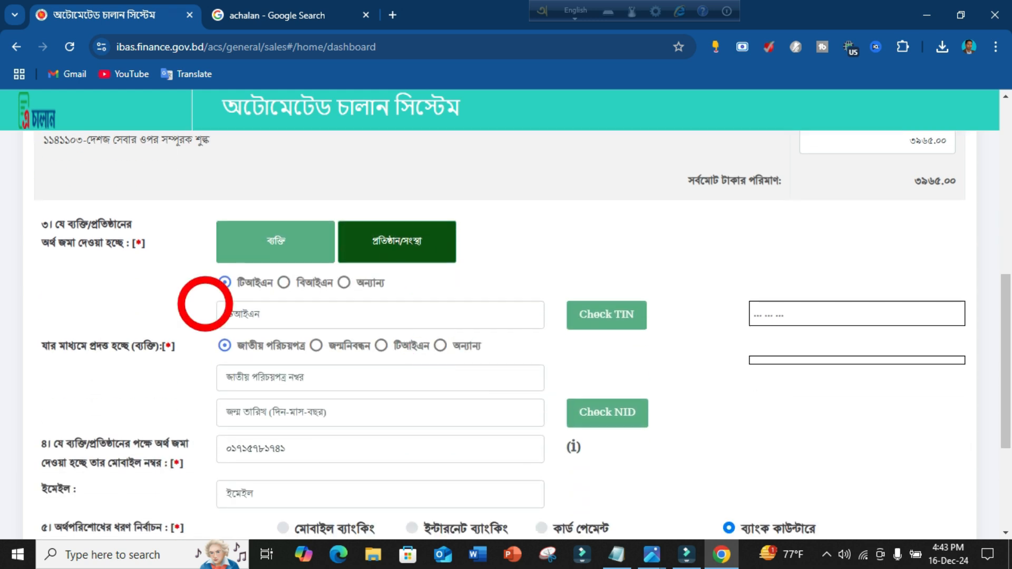
scroll(383, 296, "down", 2)
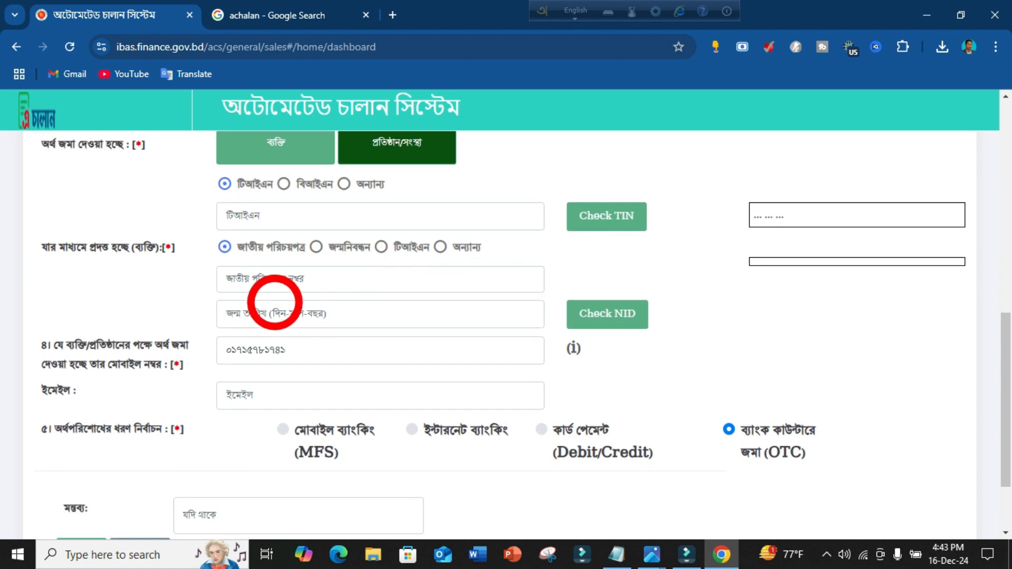
scroll(319, 290, "up", 1)
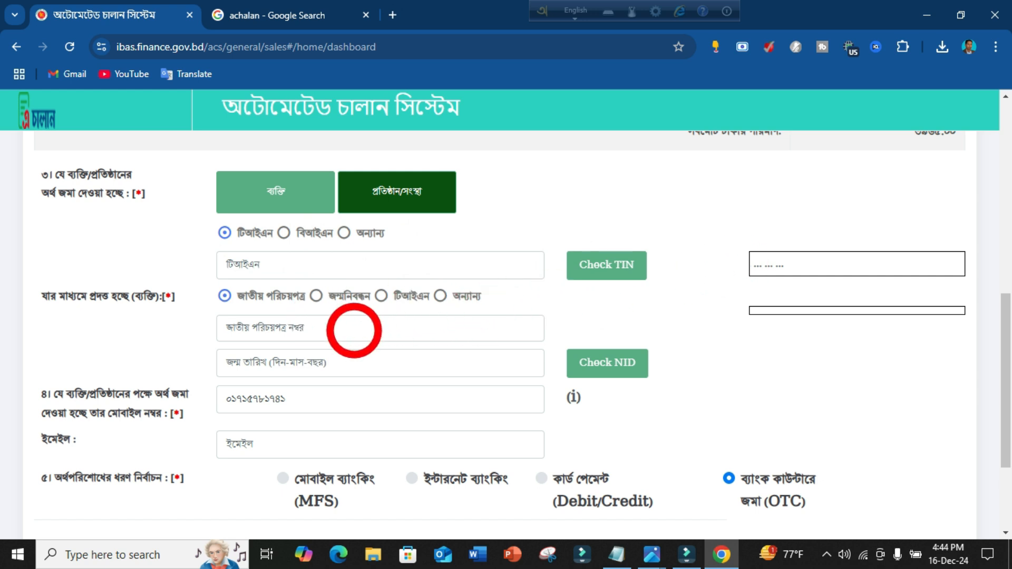
scroll(354, 331, "down", 3)
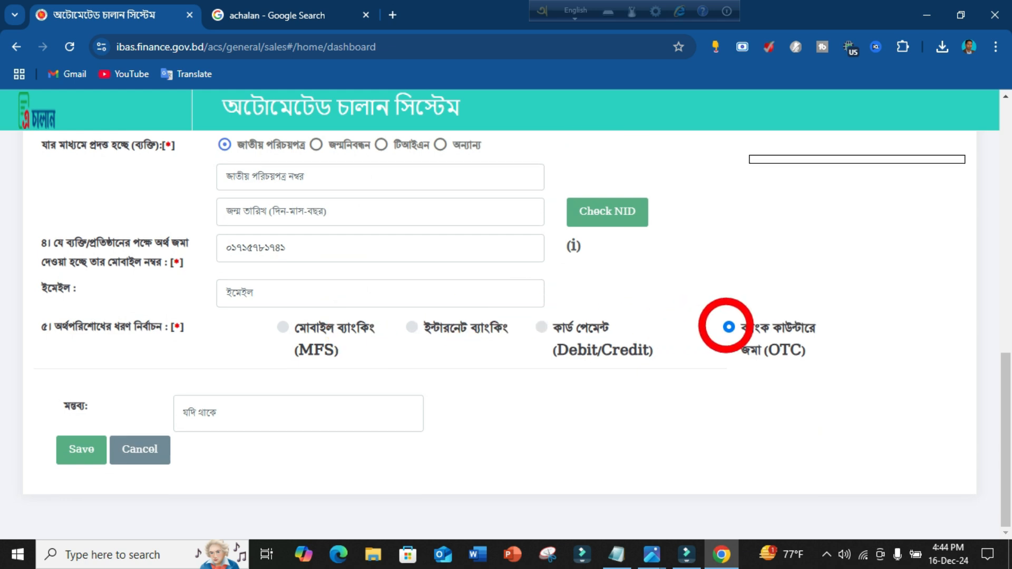
scroll(387, 232, "up", 2)
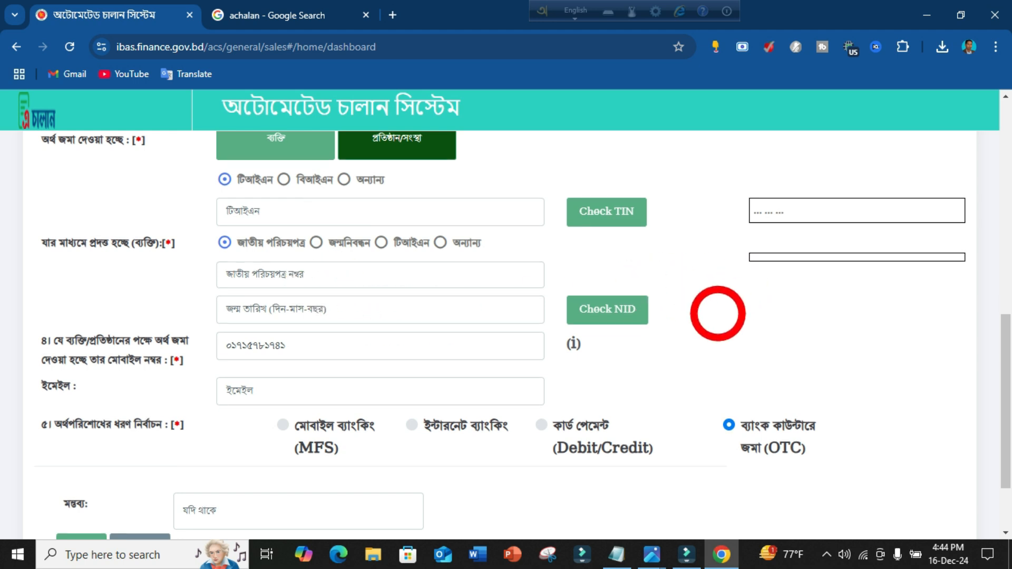
scroll(719, 309, "down", 2)
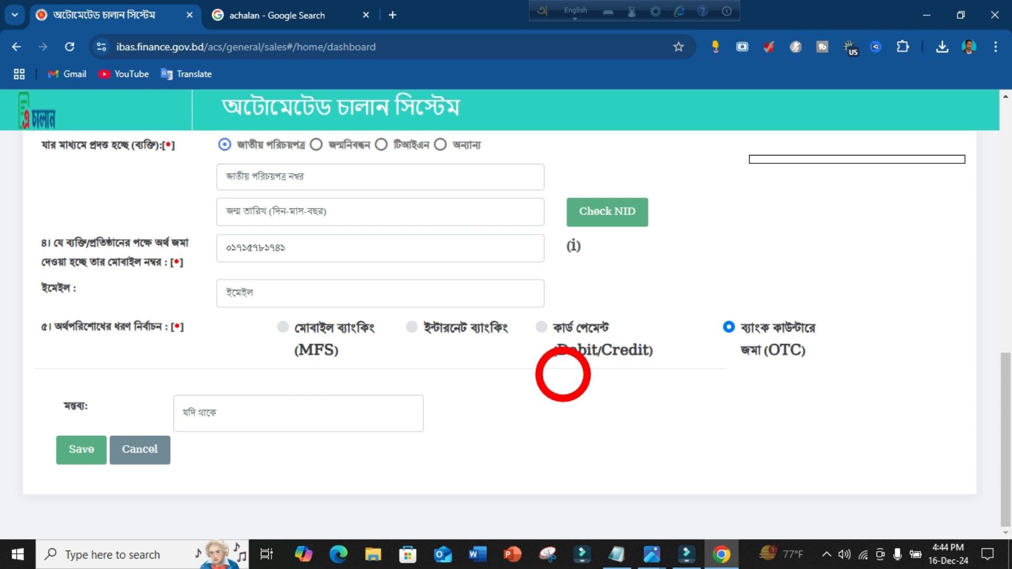
scroll(563, 374, "up", 4)
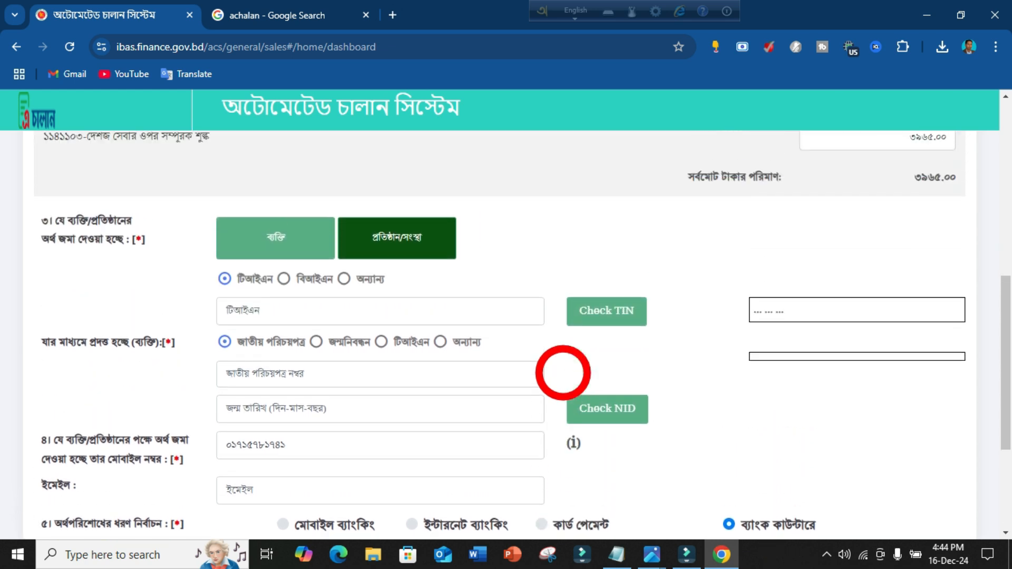